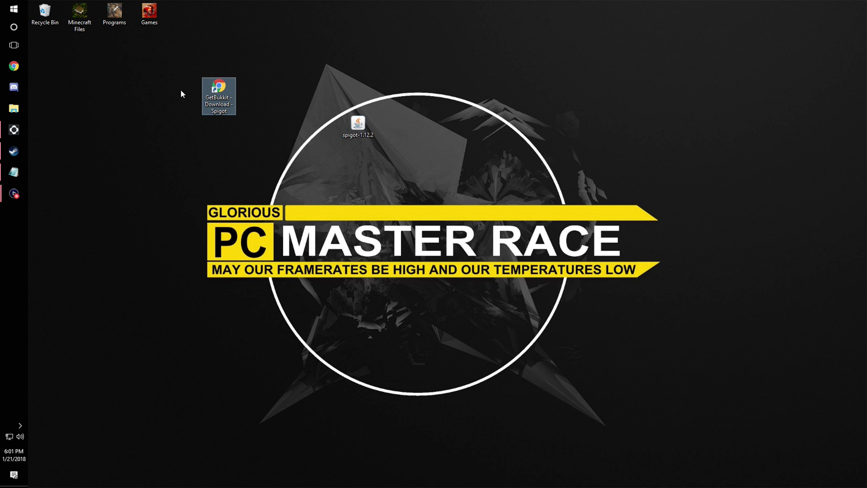
# Step: Open the GetBukkit site and go to the Spigot 1.12.2 jar download page
pyautogui.doubleClick(227, 106)
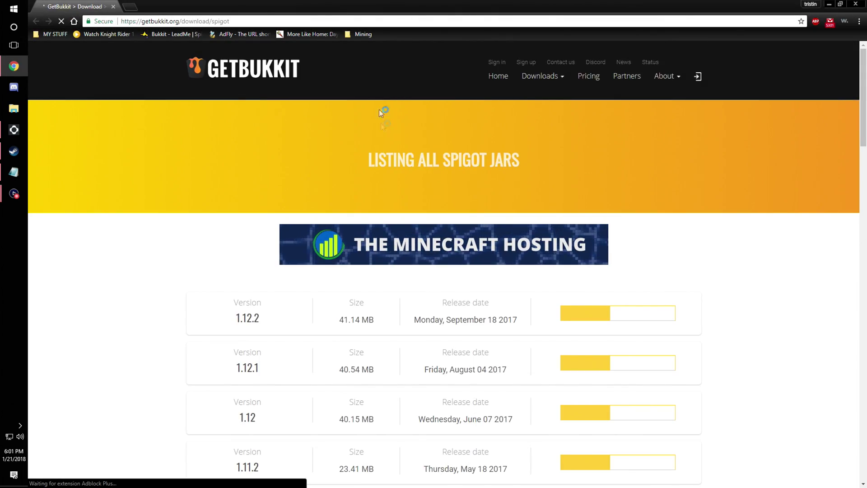
pyautogui.scroll(-1, 302, 126)
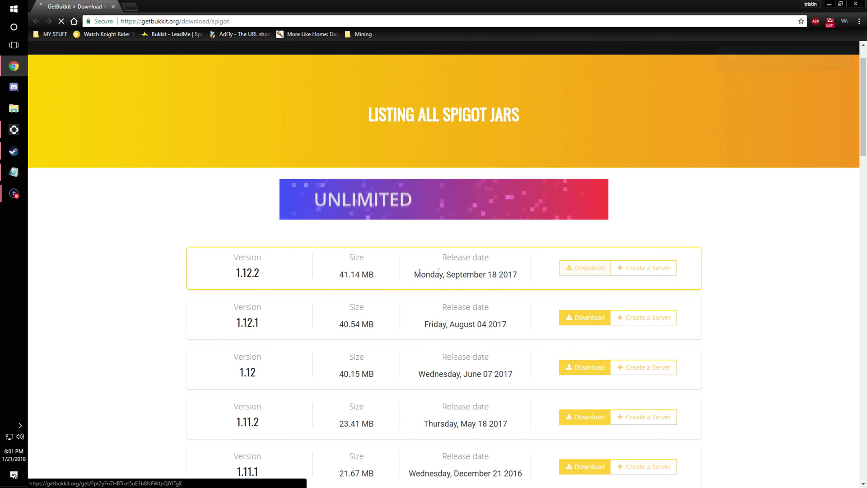
pyautogui.click(419, 272)
pyautogui.scroll(-4, 705, 94)
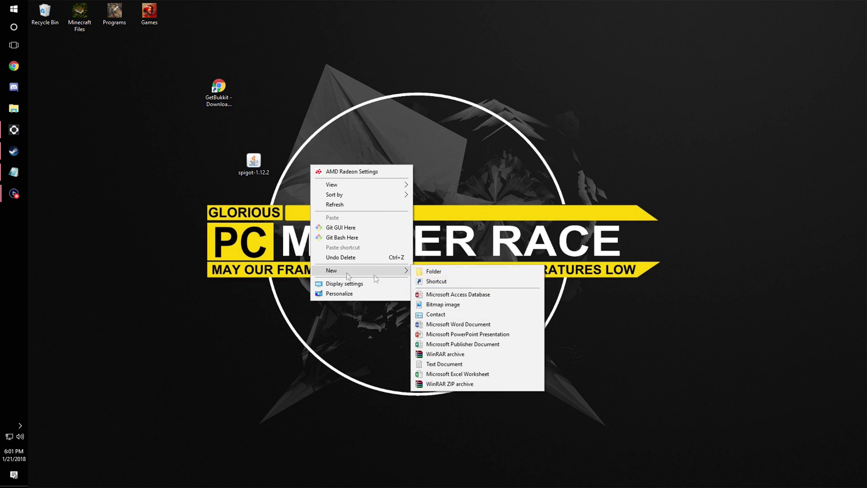
# Step: Create a Server folder on the desktop and remove the leftover logs, server and eula files
pyautogui.click(479, 272)
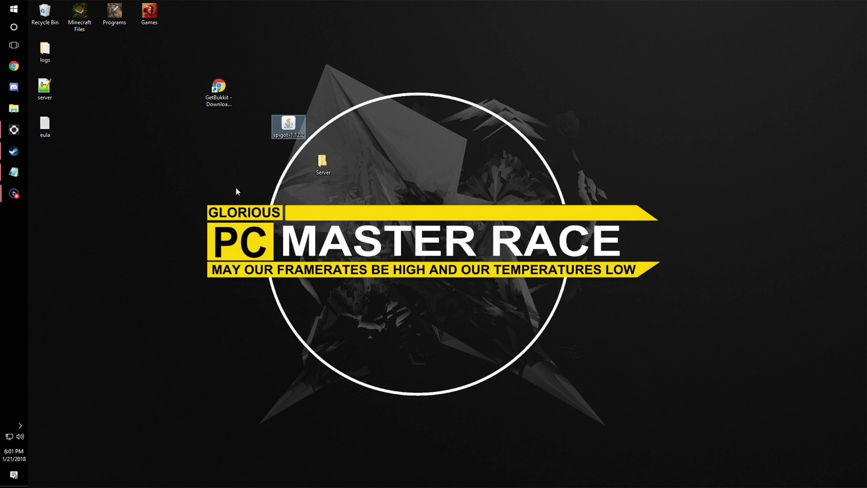
pyautogui.moveTo(90, 185); pyautogui.dragTo(53, 50)
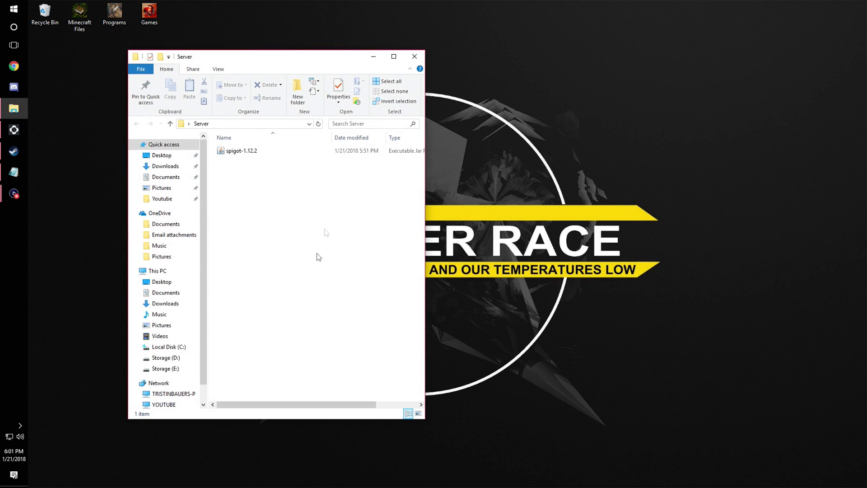
# Step: Add a new empty text document named start.bat in the Server folder
pyautogui.rightClick(366, 231)
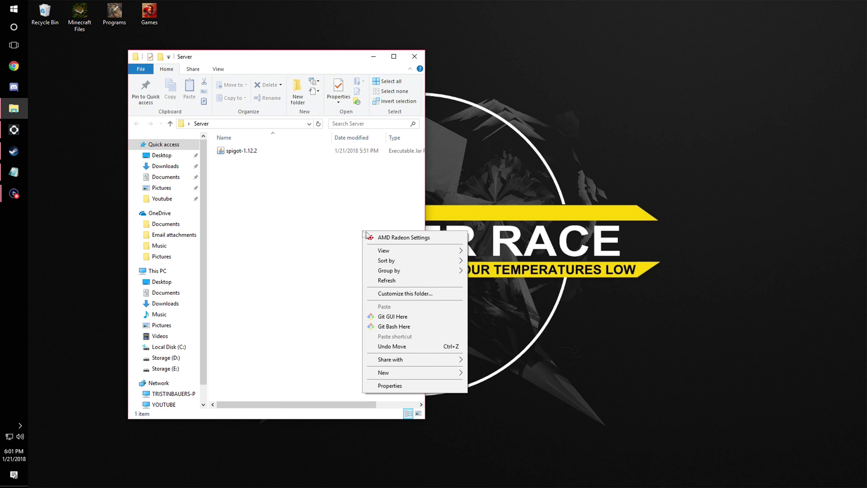
pyautogui.moveTo(392, 375)
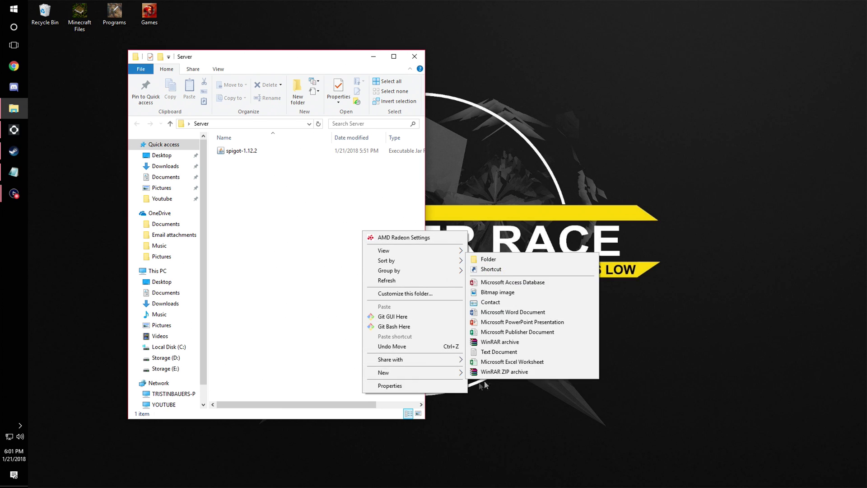
pyautogui.click(495, 351)
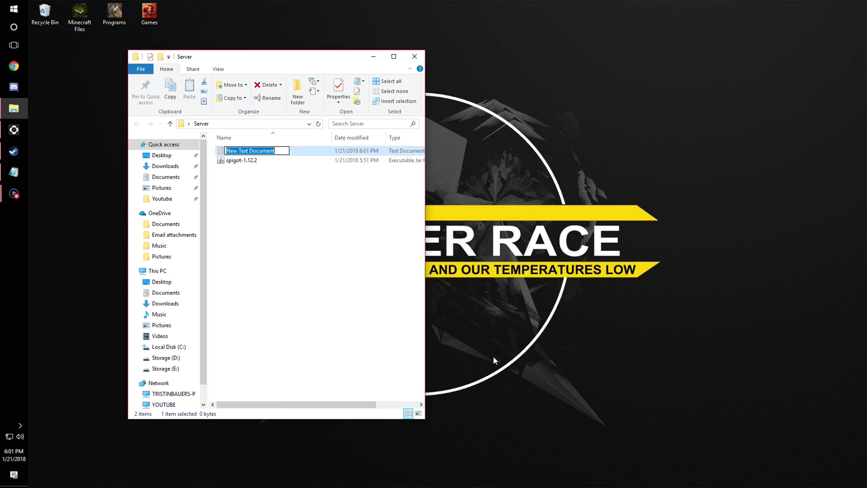
pyautogui.write('start.')
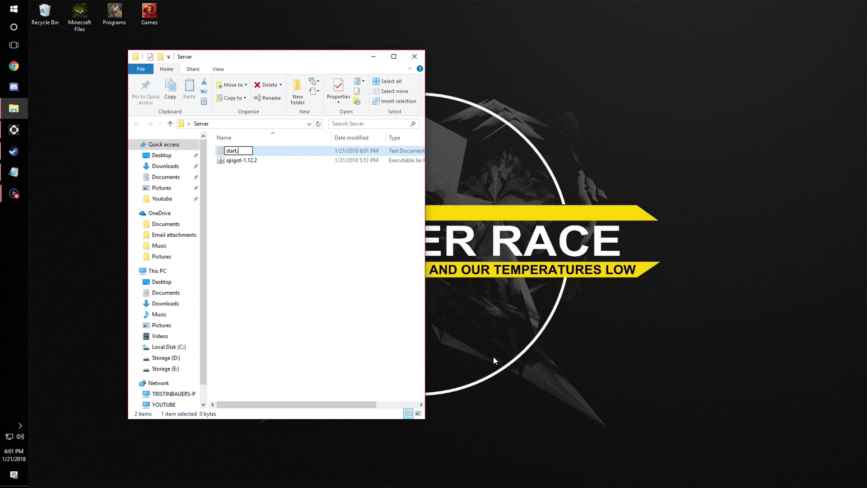
pyautogui.write('bat')
pyautogui.press('Return')
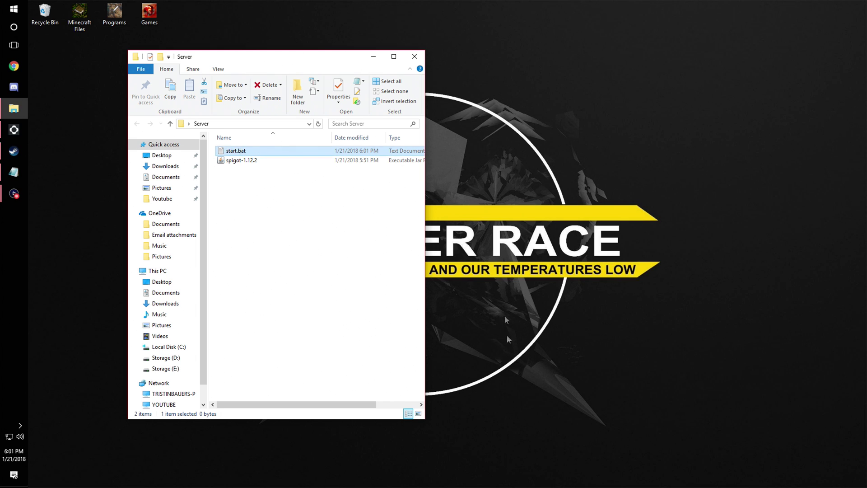
pyautogui.rightClick(309, 150)
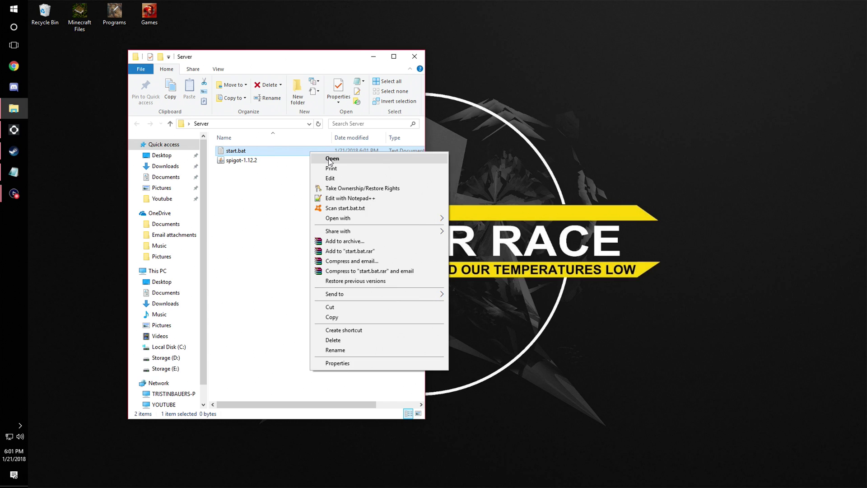
# Step: Paste the java -Xmx8G -Xms6G -jar spigot-1.12.2.jar nogui command into start.bat in Notepad
pyautogui.click(330, 178)
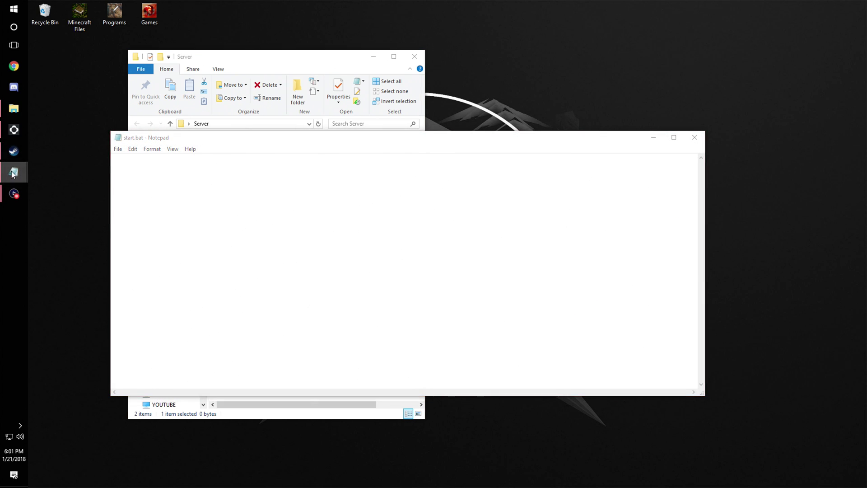
pyautogui.click(77, 191)
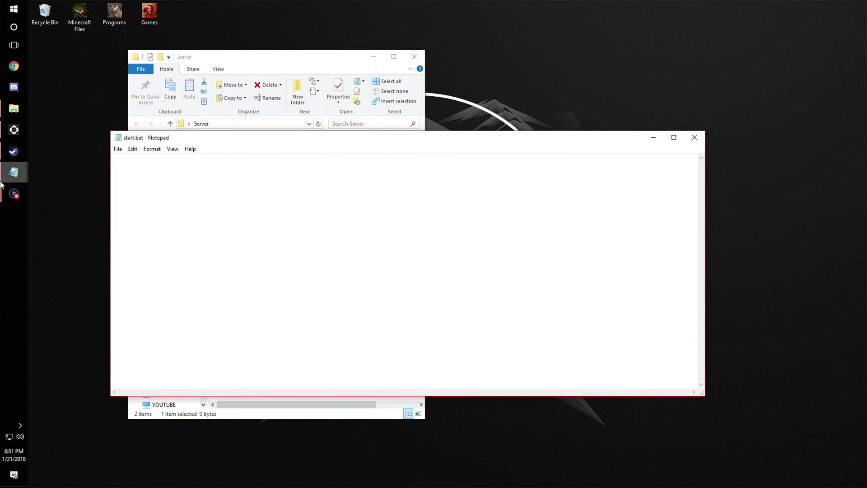
pyautogui.moveTo(11, 175)
pyautogui.click(56, 153)
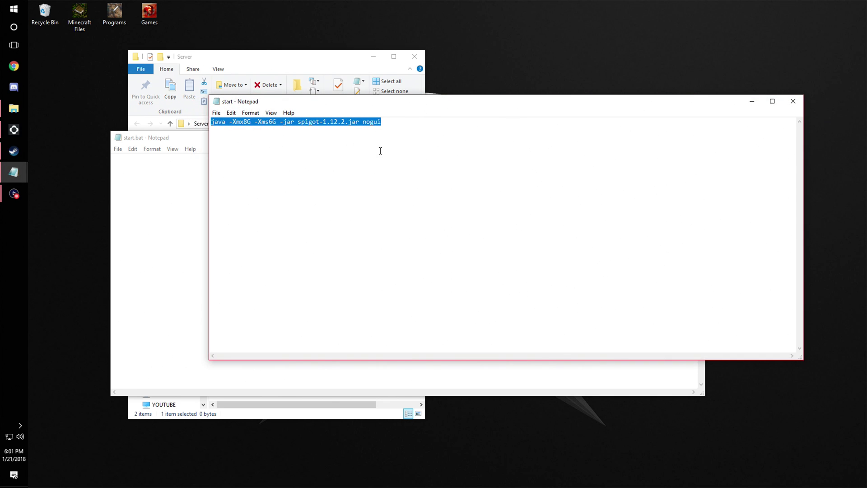
pyautogui.click(752, 101)
pyautogui.click(237, 200)
pyautogui.hotkey('ctrl', 'v')
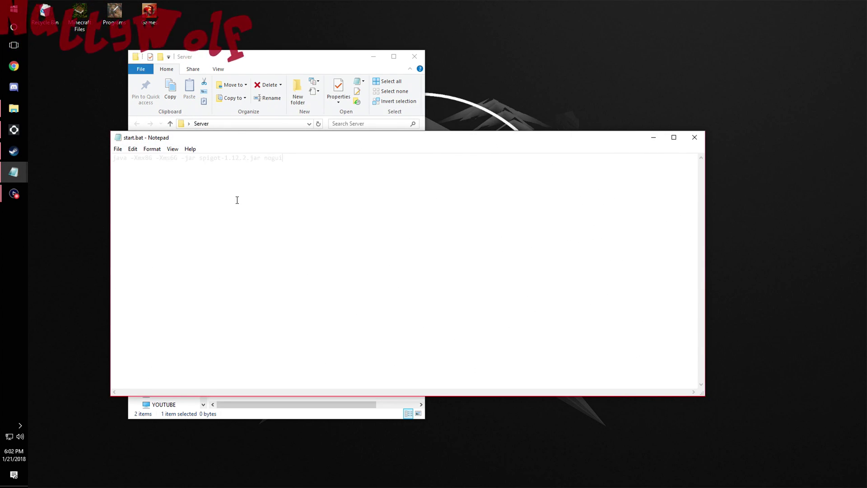
# Step: Save the script as startt.bat with file type All Files in Server, then close Notepad
pyautogui.click(118, 149)
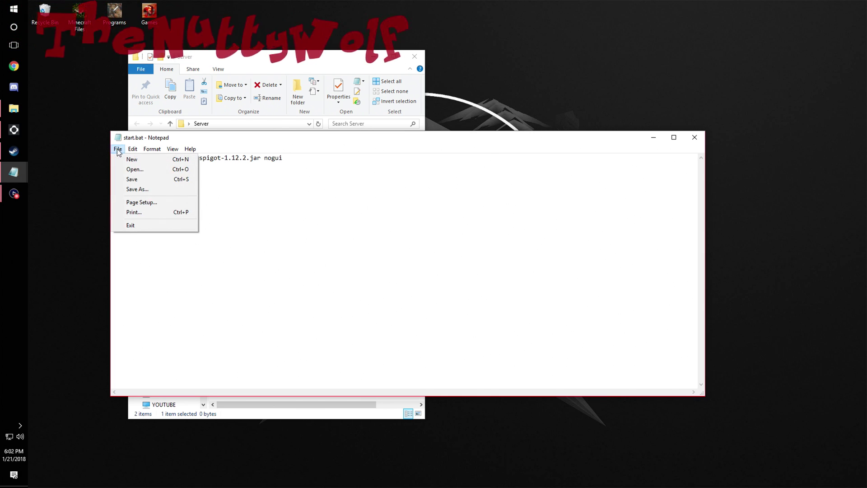
pyautogui.click(137, 188)
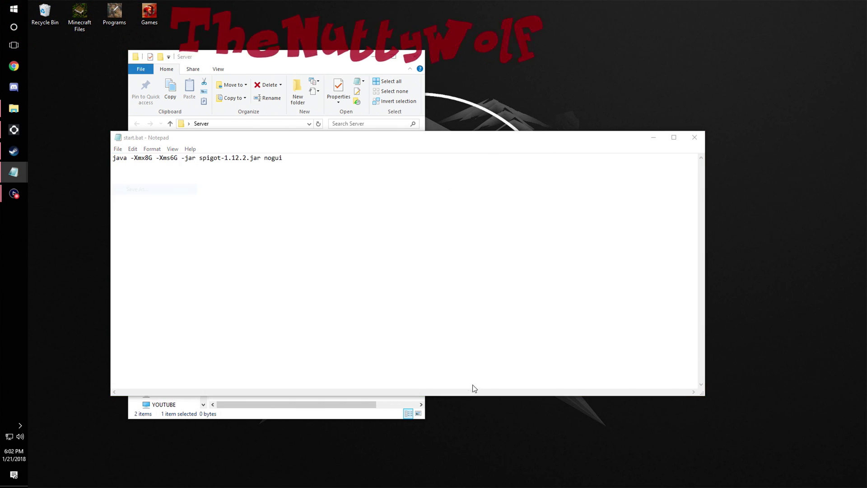
pyautogui.write('start.b')
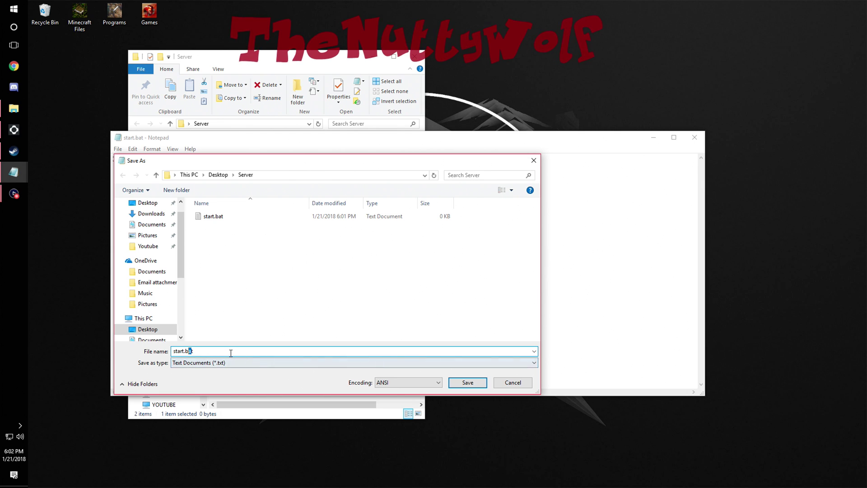
pyautogui.write('at')
pyautogui.press('BackSpace')
pyautogui.press('BackSpace')
pyautogui.press('BackSpace')
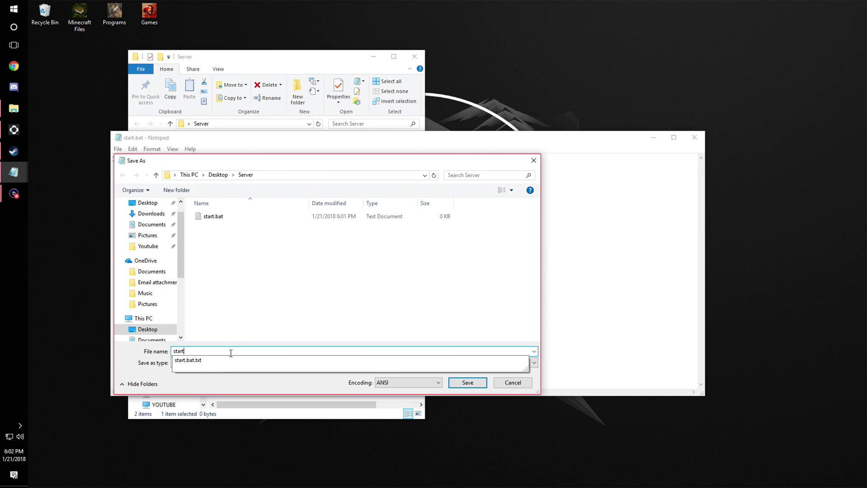
pyautogui.write('t.bat')
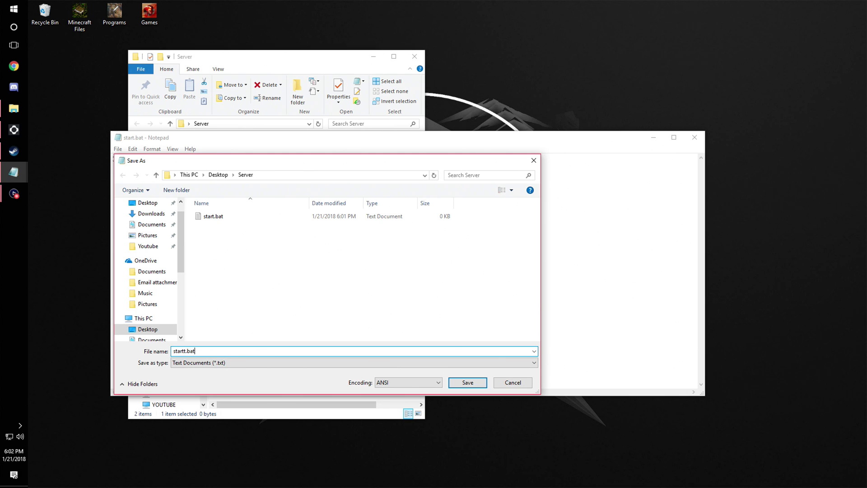
pyautogui.click(272, 362)
pyautogui.click(265, 378)
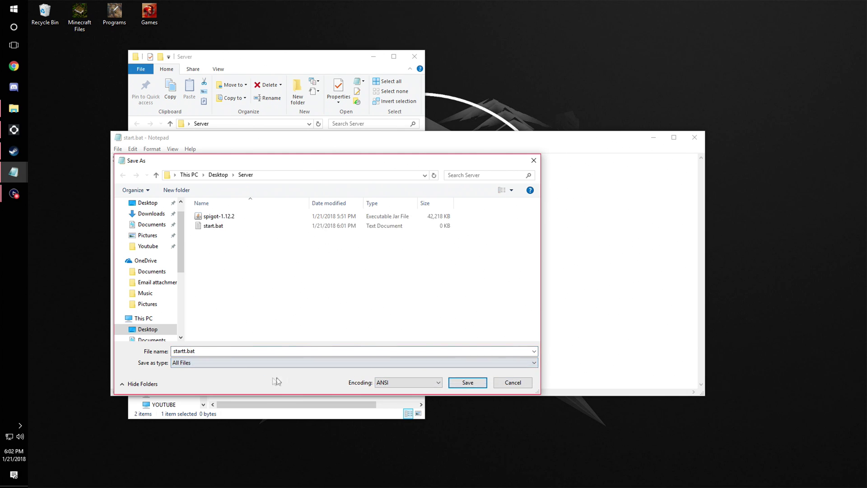
pyautogui.click(458, 382)
pyautogui.click(695, 138)
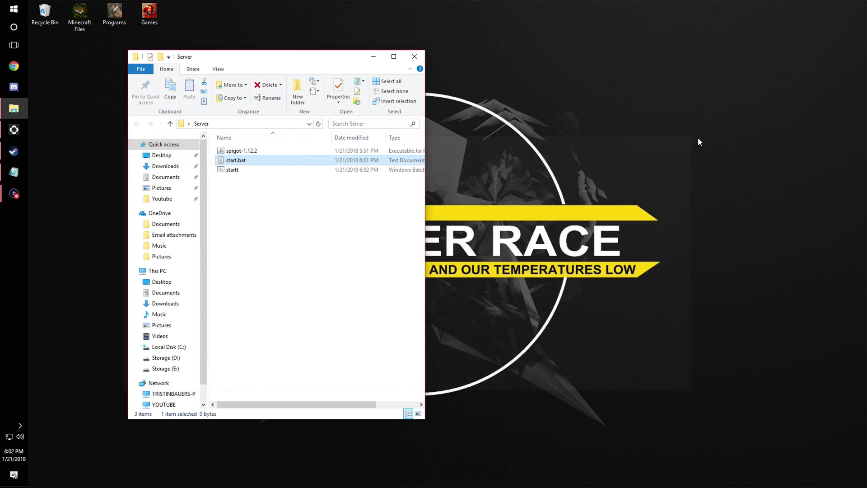
# Step: Rename the startt batch file to start
pyautogui.click(233, 170)
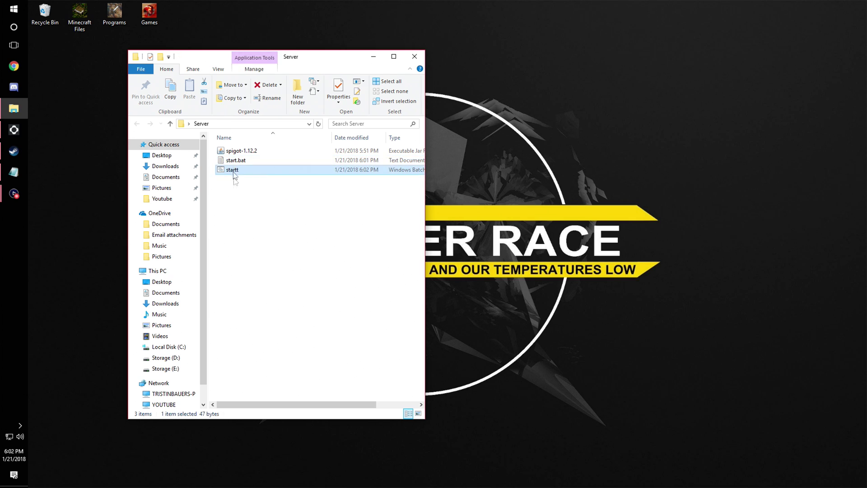
pyautogui.rightClick(237, 172)
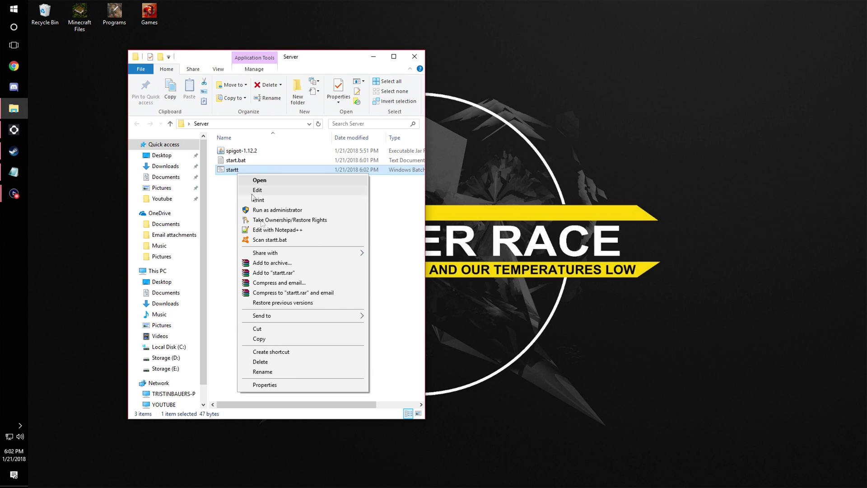
pyautogui.click(264, 371)
pyautogui.click(245, 172)
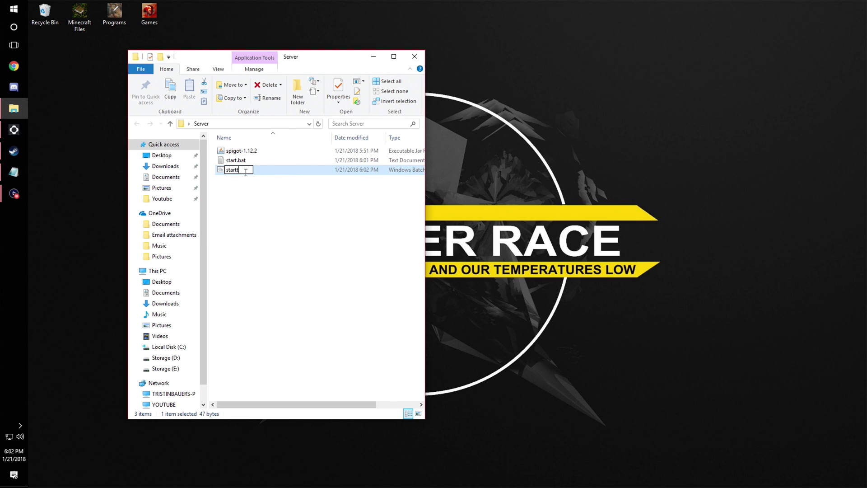
pyautogui.press('BackSpace')
pyautogui.click(281, 249)
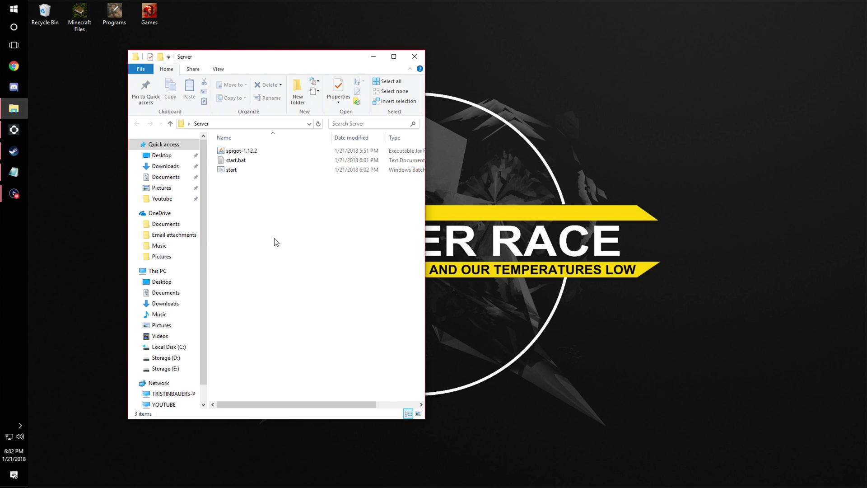
# Step: Delete the old start.bat text document and empty the Recycle Bin
pyautogui.click(296, 162)
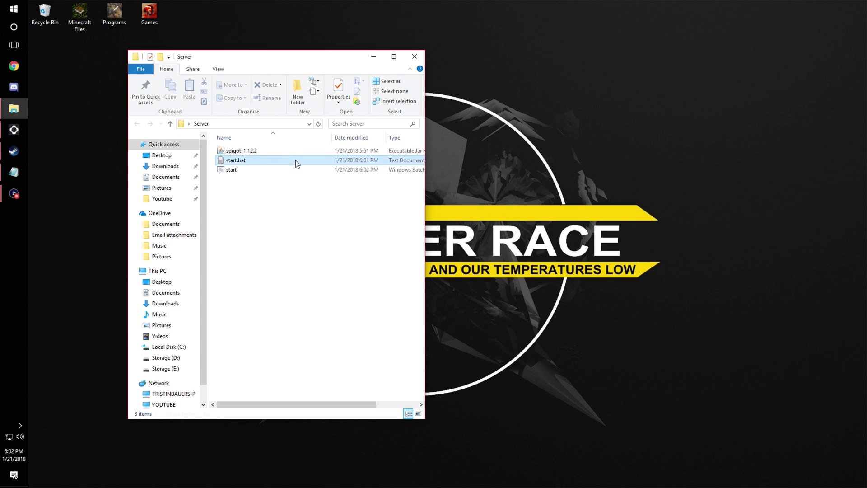
pyautogui.press('Delete')
pyautogui.press('Return')
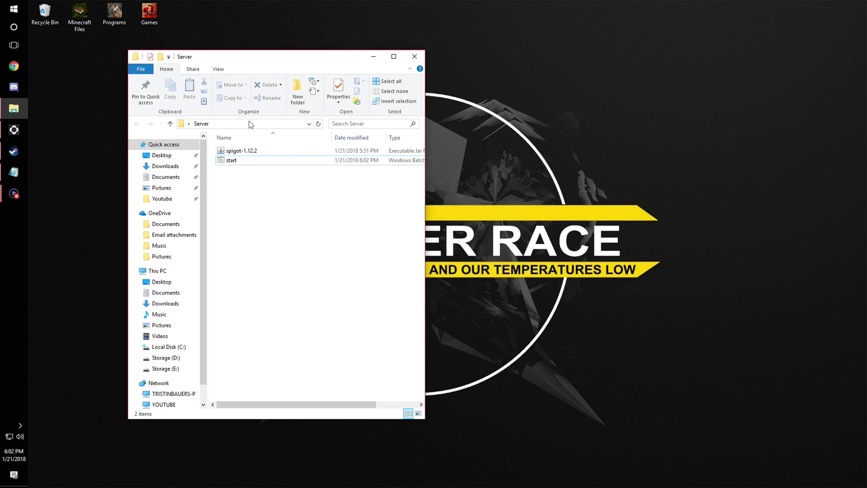
pyautogui.rightClick(32, 11)
pyautogui.click(61, 39)
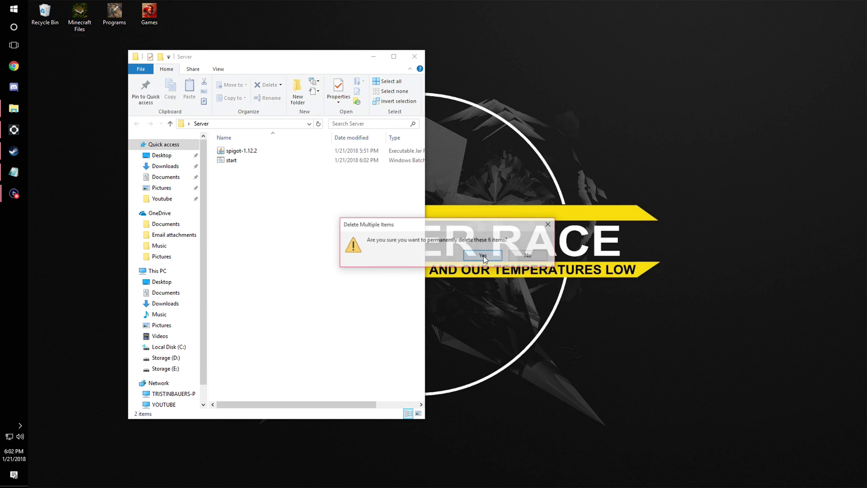
pyautogui.click(482, 256)
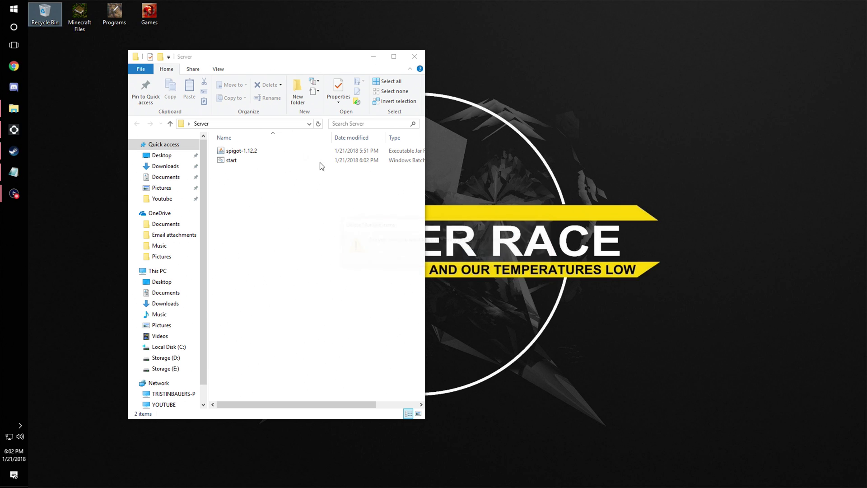
# Step: Run the start script once to generate files, then change eula.txt to eula=true and save it
pyautogui.doubleClick(250, 164)
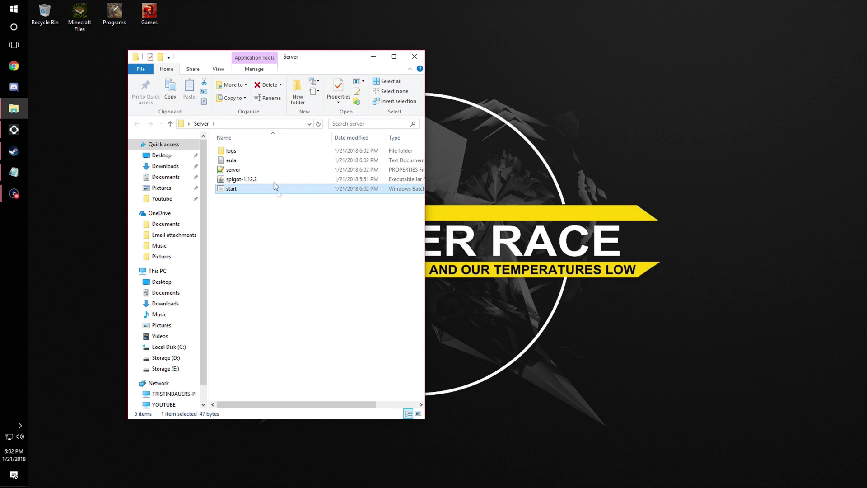
pyautogui.doubleClick(259, 161)
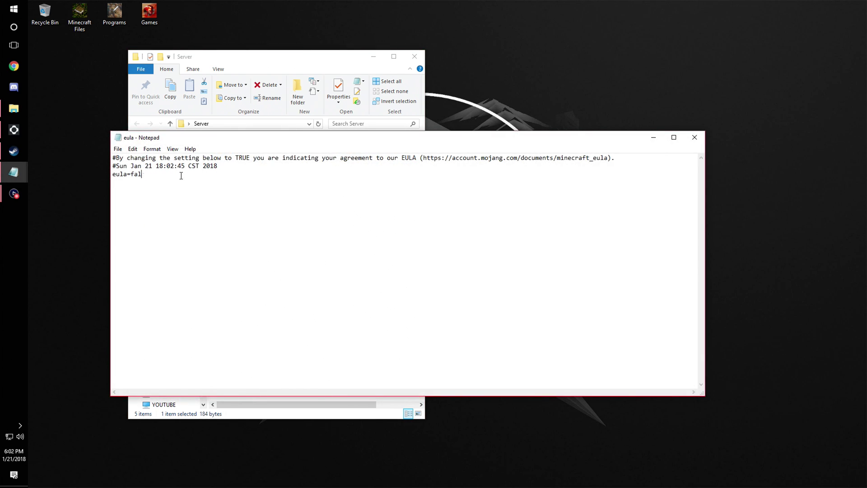
pyautogui.press('BackSpace')
pyautogui.write('true')
pyautogui.click(694, 137)
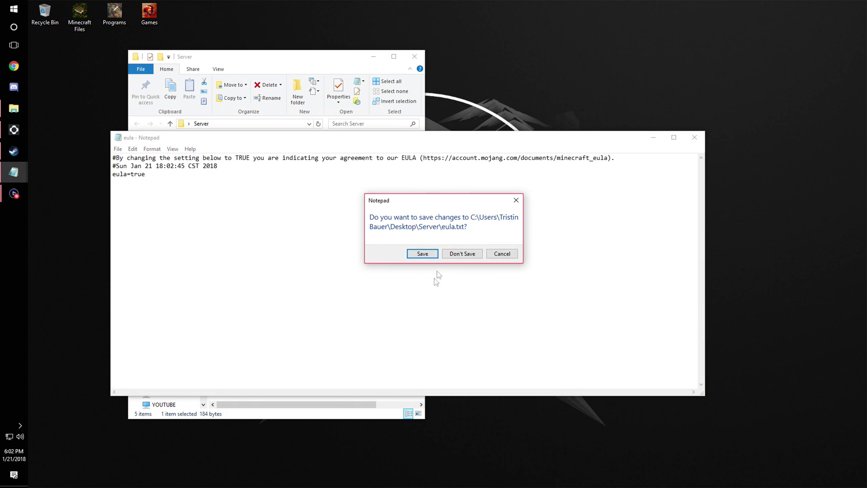
pyautogui.click(422, 253)
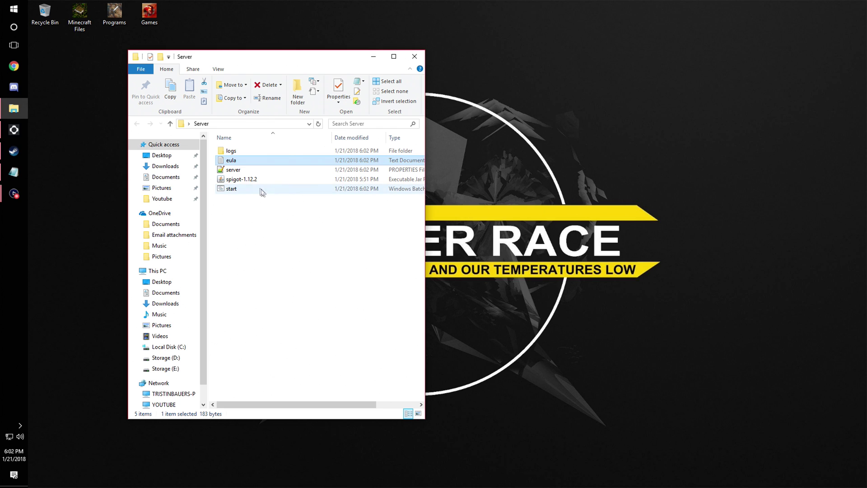
# Step: Run start.bat until the console shows Done, then close the server console
pyautogui.doubleClick(256, 188)
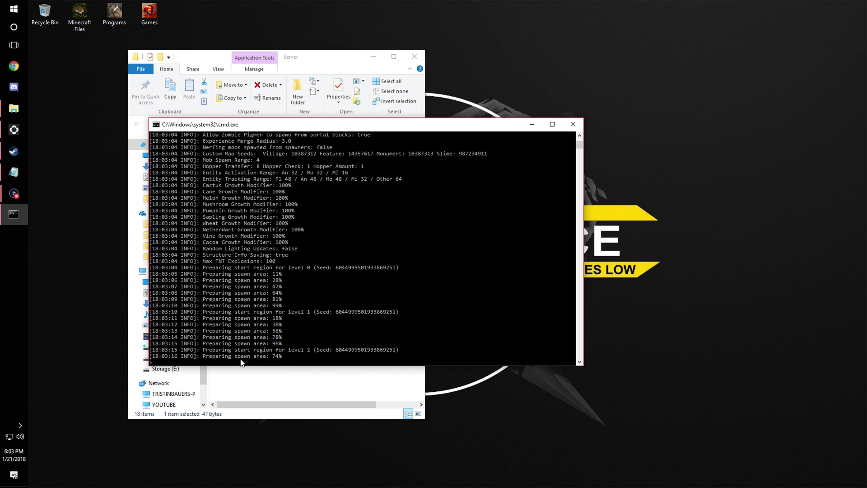
pyautogui.moveTo(202, 355); pyautogui.dragTo(214, 363)
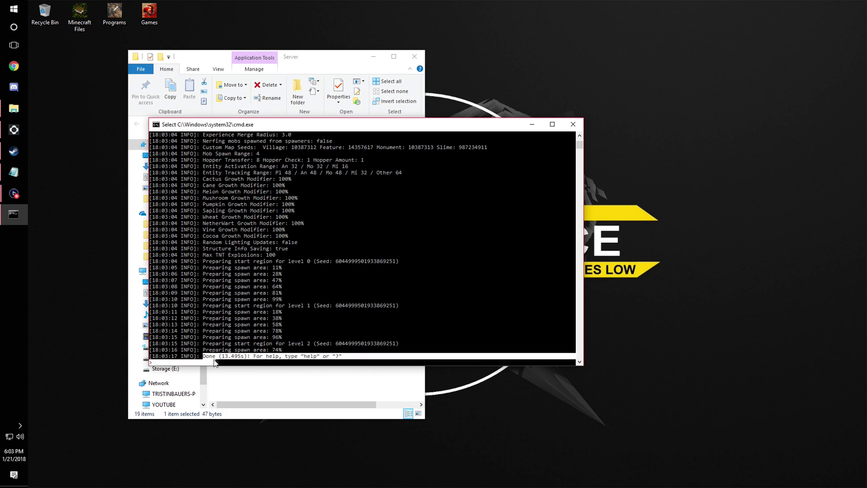
pyautogui.rightClick(214, 364)
pyautogui.click(573, 124)
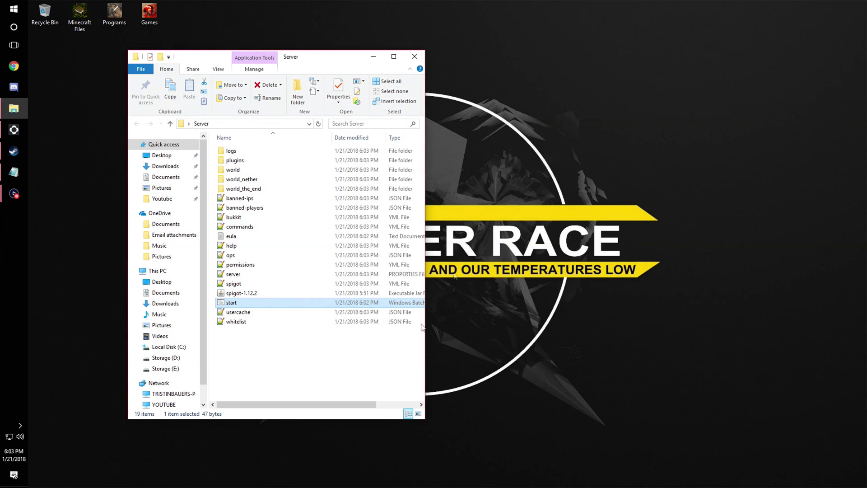
# Step: In server.properties, set level-name to Server and allow-flight to true
pyautogui.doubleClick(233, 274)
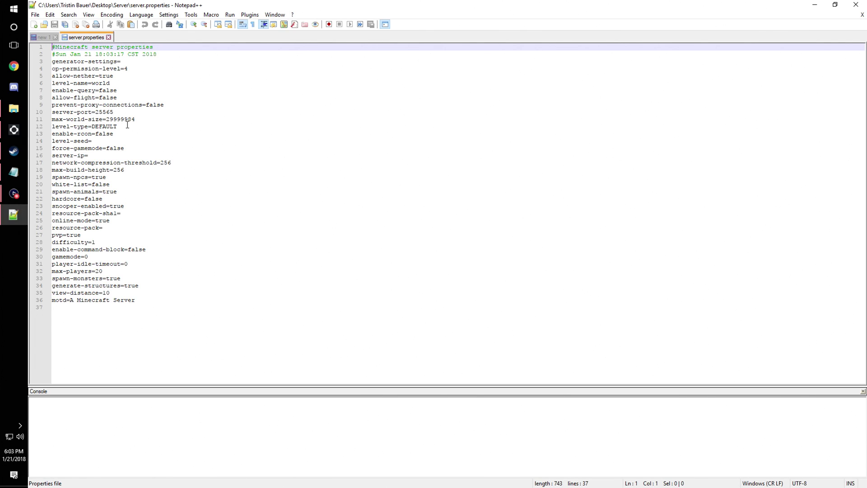
pyautogui.moveTo(111, 83); pyautogui.dragTo(96, 83)
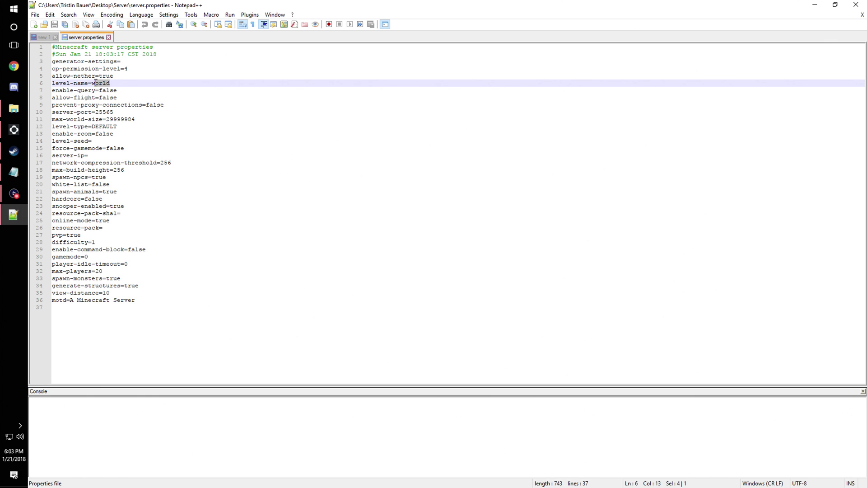
pyautogui.press('BackSpace')
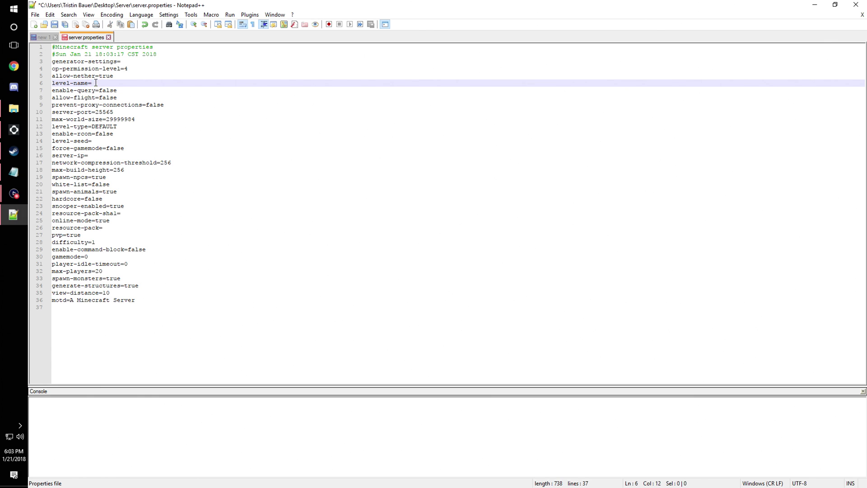
pyautogui.write('Server')
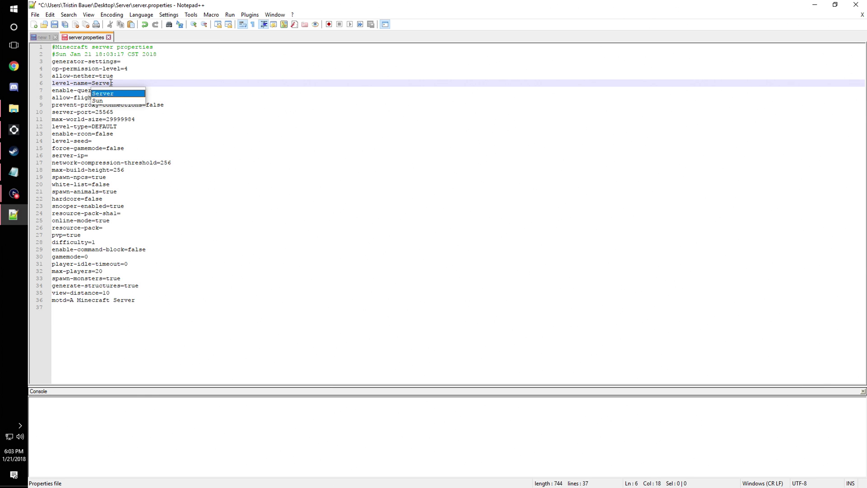
pyautogui.click(111, 83)
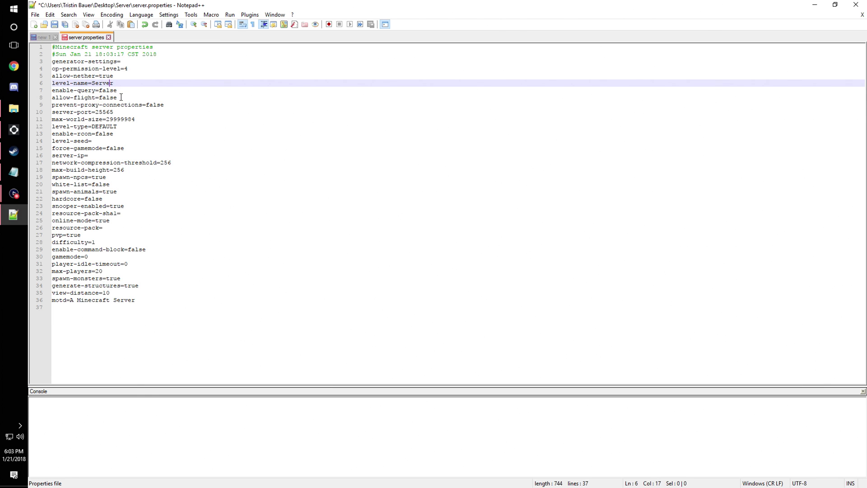
pyautogui.moveTo(121, 97); pyautogui.dragTo(99, 98)
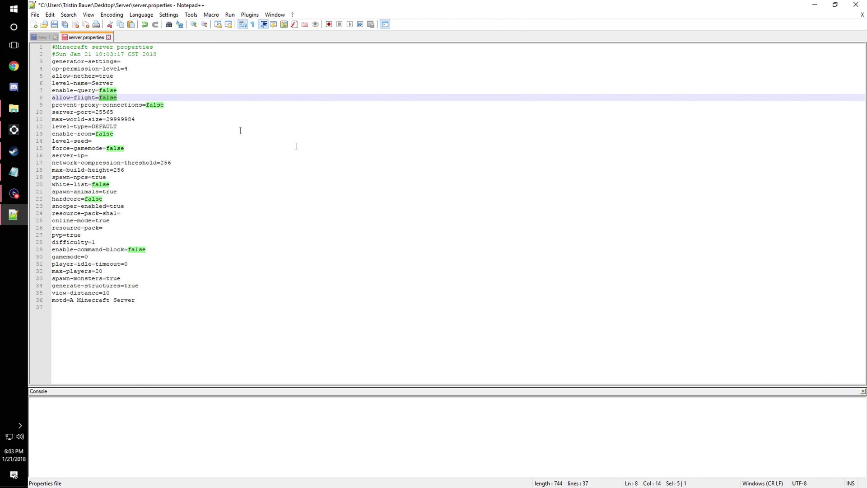
pyautogui.write('tru')
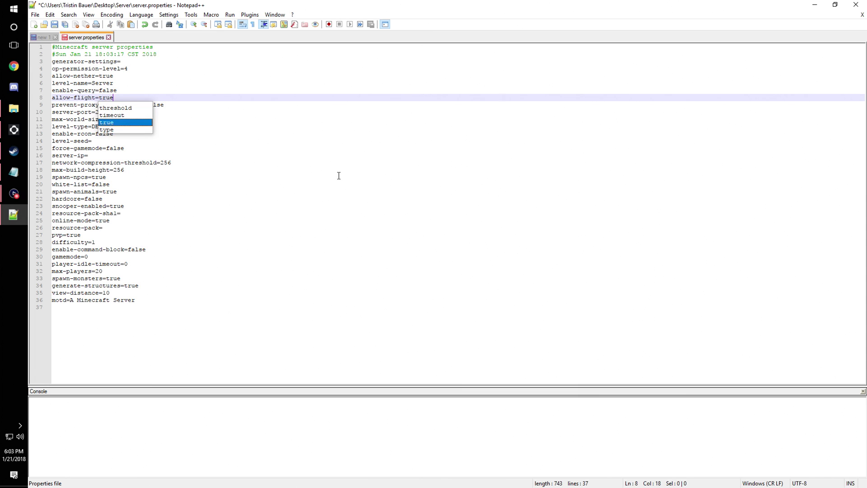
pyautogui.press('Escape')
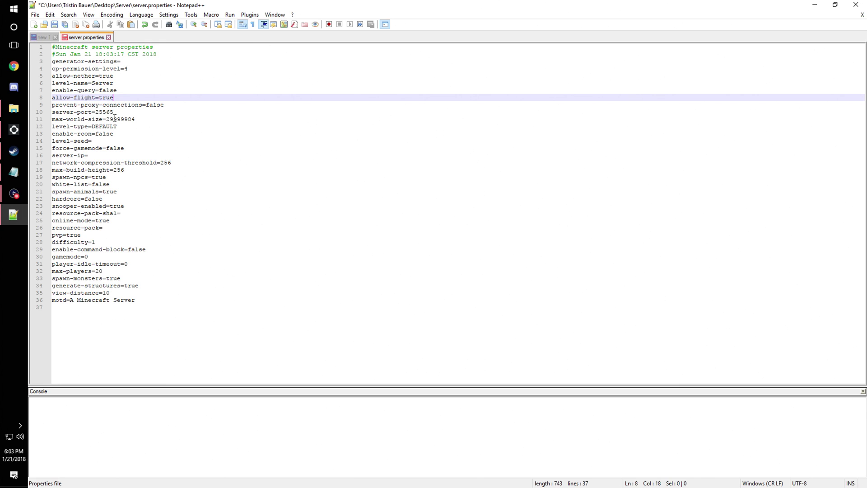
# Step: Set server-ip to 0.0.0.0, checking the port, seed, online-mode, difficulty and pvp lines
pyautogui.moveTo(116, 111)
pyautogui.mouseDown()
pyautogui.moveTo(98, 111)
pyautogui.moveTo(120, 112)
pyautogui.mouseUp()
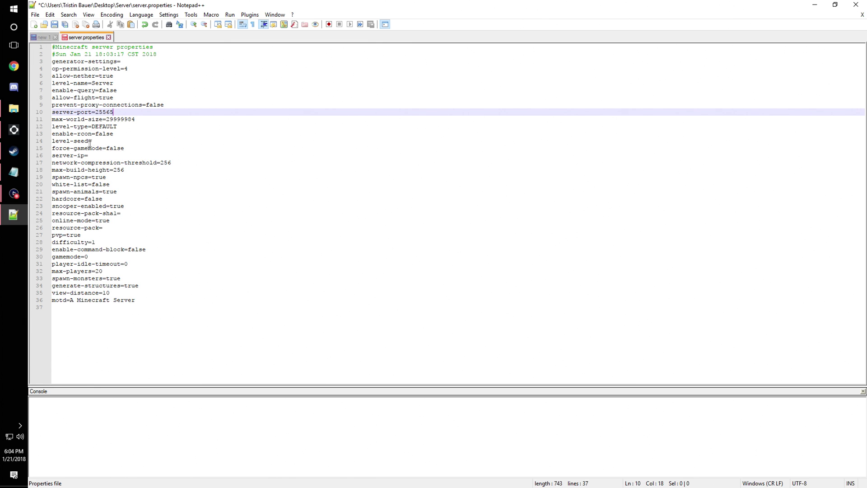
pyautogui.click(108, 140)
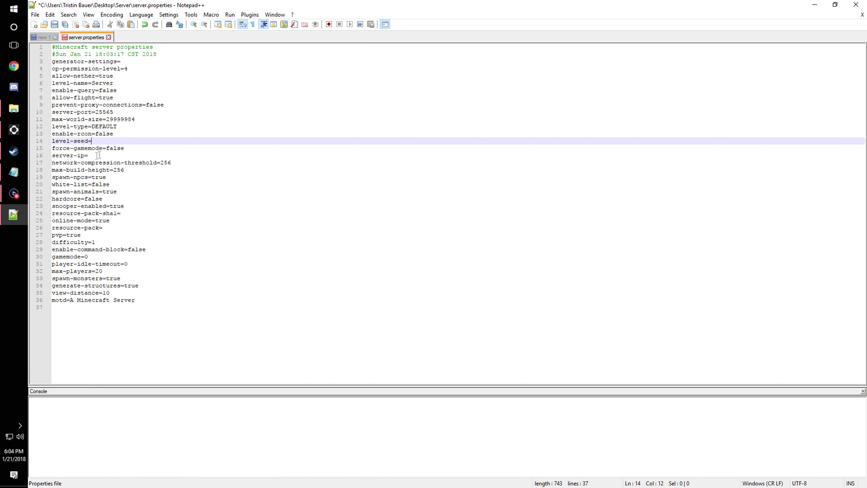
pyautogui.click(105, 156)
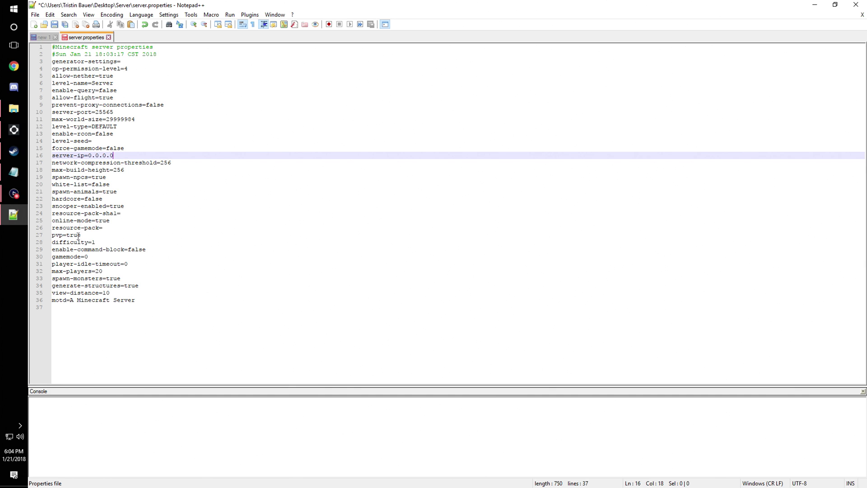
pyautogui.moveTo(144, 221); pyautogui.dragTo(124, 223)
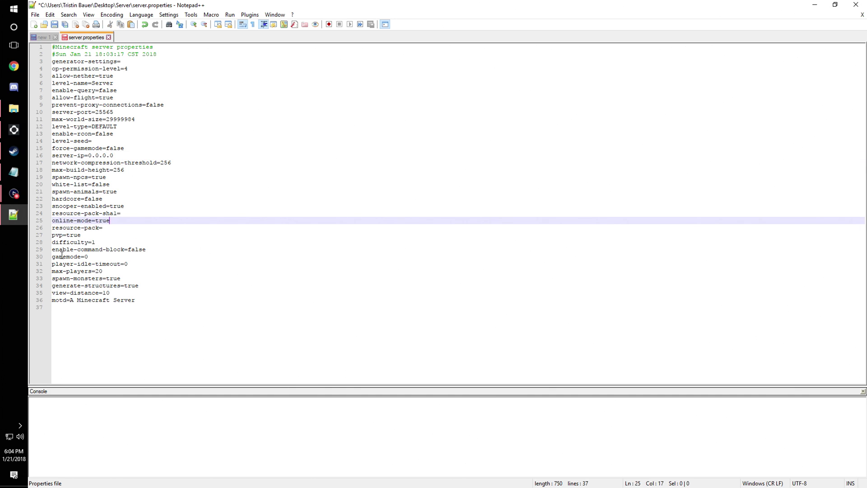
pyautogui.click(105, 245)
pyautogui.click(84, 236)
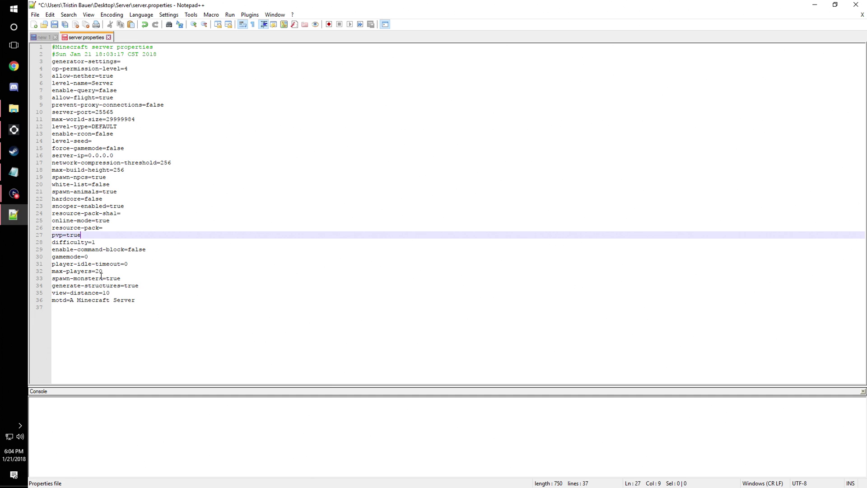
# Step: Change motd to Server and view-distance to 5, then save and close Notepad++
pyautogui.moveTo(134, 301); pyautogui.dragTo(72, 305)
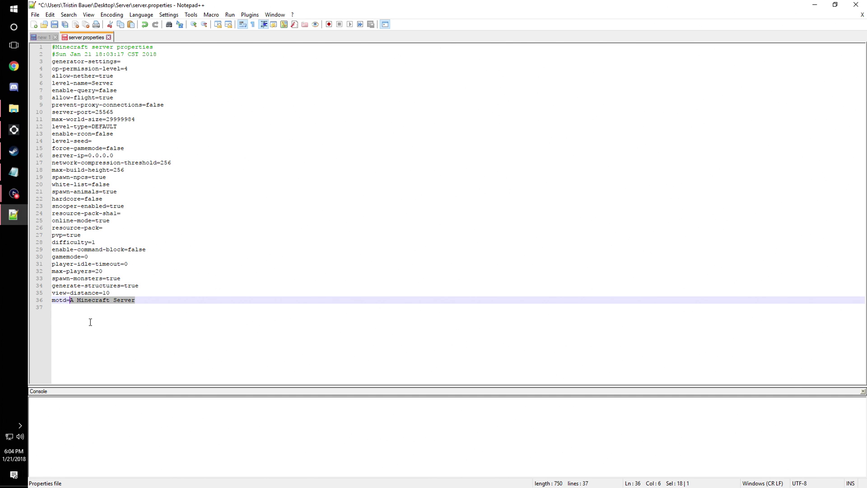
pyautogui.write('SE')
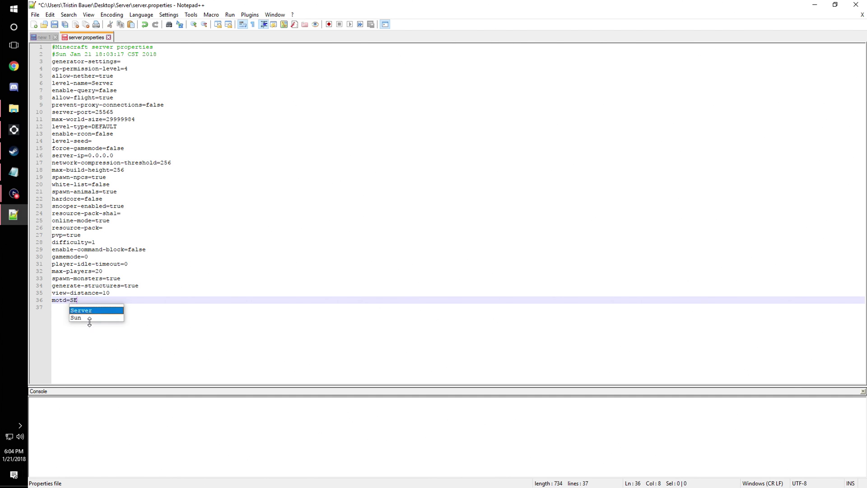
pyautogui.press('BackSpace')
pyautogui.write('erver')
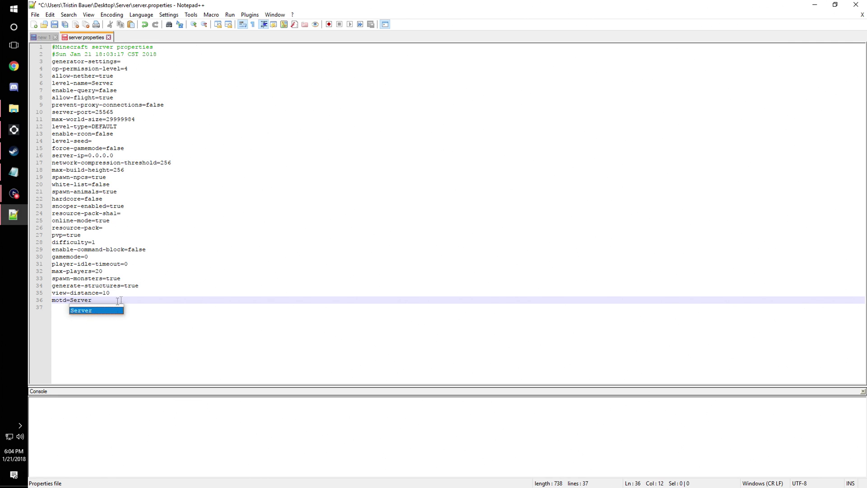
pyautogui.moveTo(115, 293); pyautogui.dragTo(103, 293)
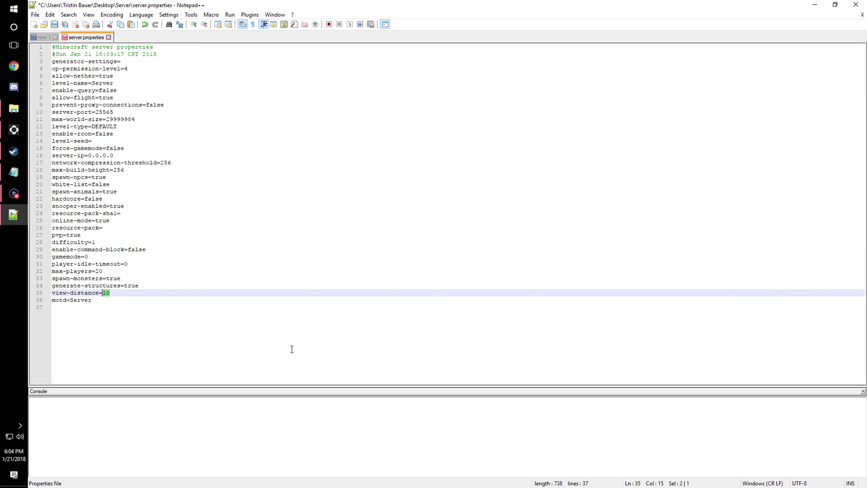
pyautogui.press('BackSpace')
pyautogui.click(54, 24)
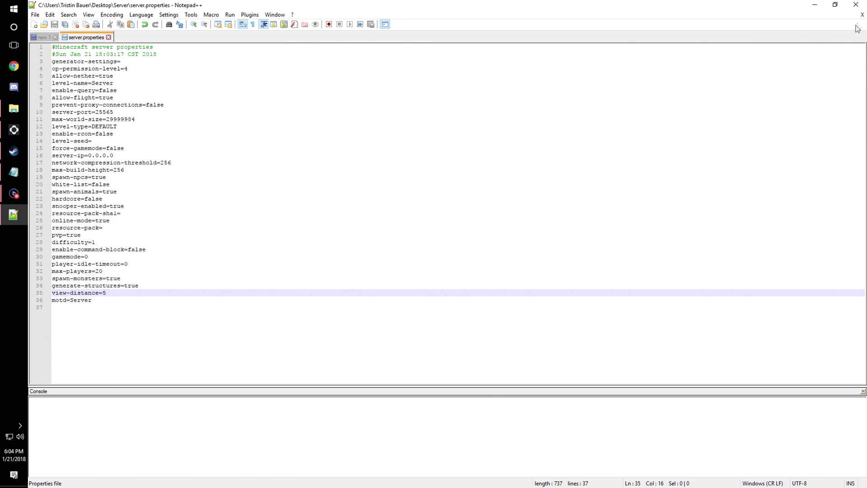
pyautogui.click(856, 5)
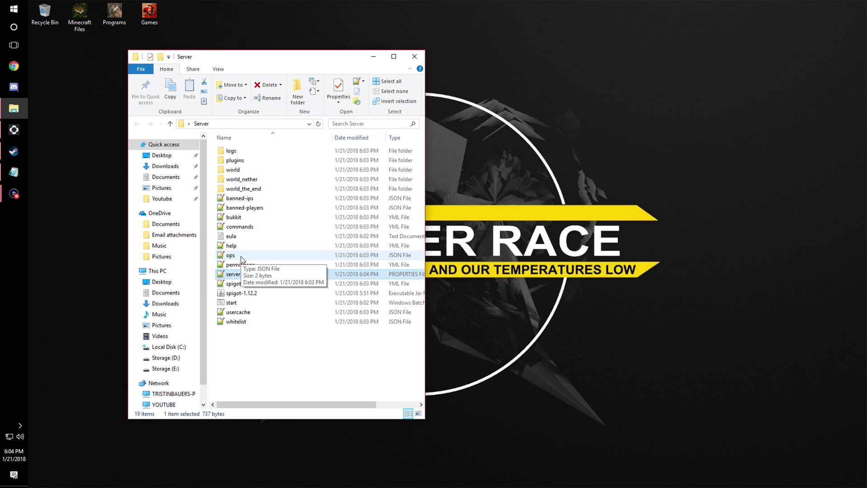
# Step: Relaunch the server with start.bat, move its console aside, and start Minecraft from the Start menu
pyautogui.doubleClick(232, 302)
pyautogui.moveTo(241, 22); pyautogui.dragTo(508, 156)
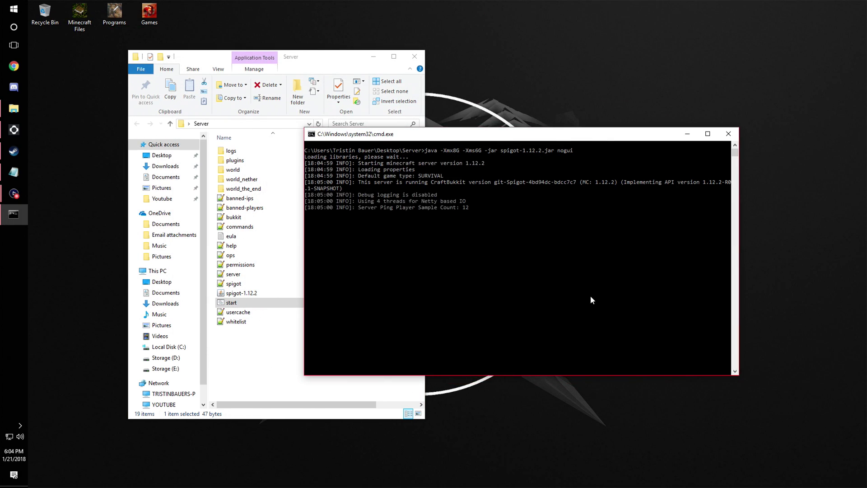
pyautogui.click(14, 9)
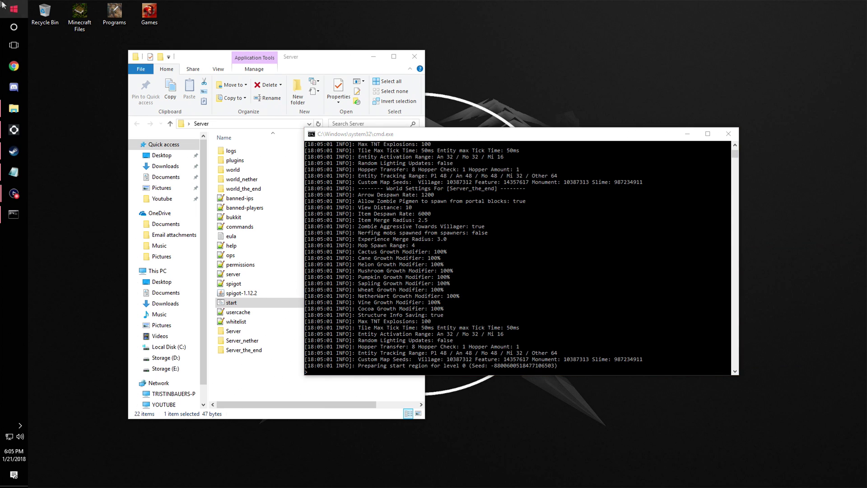
pyautogui.click(102, 349)
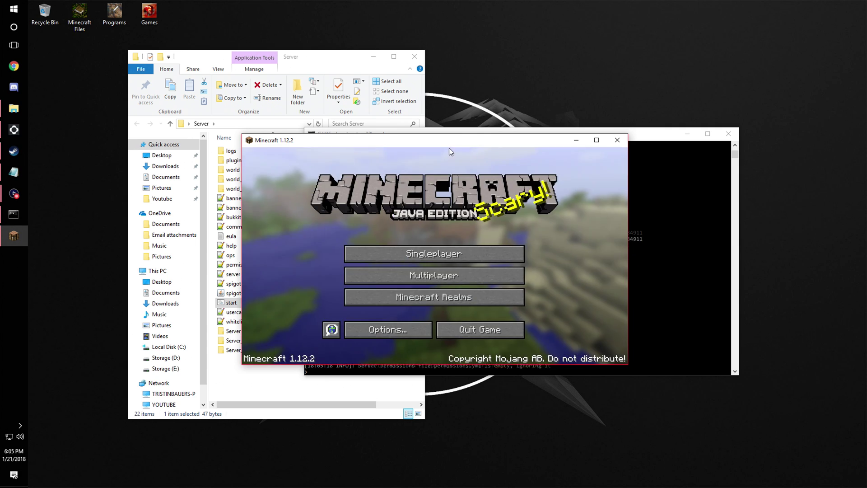
# Step: Add a multiplayer server entry at 0.0.0.0 and join it from the server list
pyautogui.click(421, 276)
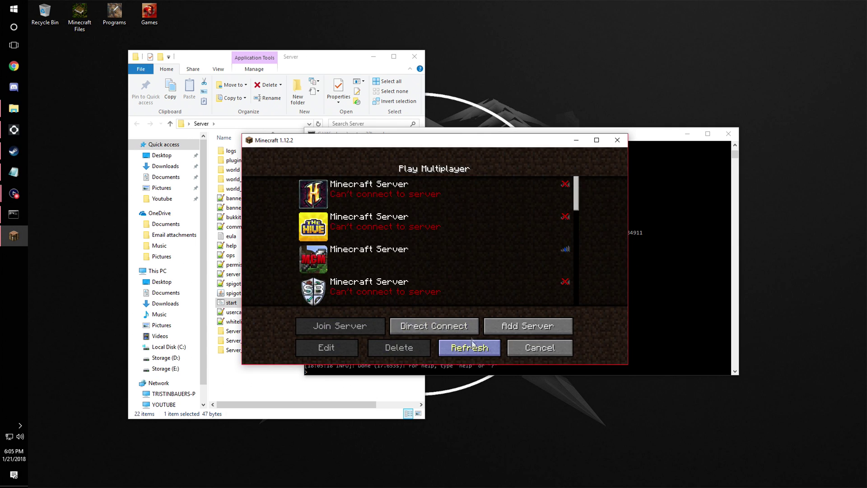
pyautogui.scroll(-1, 469, 274)
pyautogui.scroll(-1, 470, 275)
pyautogui.click(469, 348)
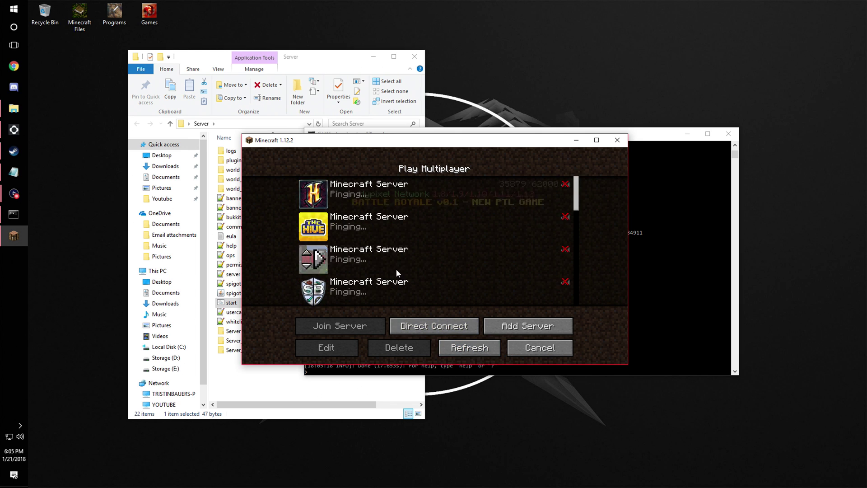
pyautogui.scroll(-2, 393, 280)
pyautogui.click(527, 326)
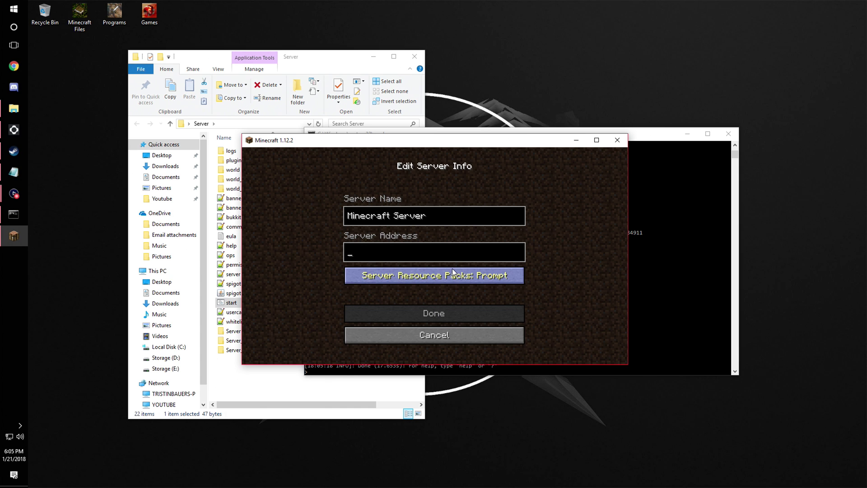
pyautogui.write('0.0.0.0')
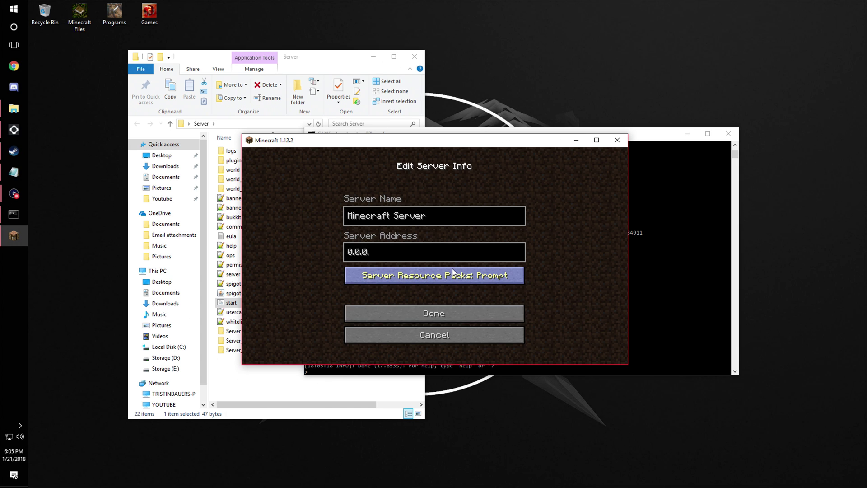
pyautogui.click(499, 310)
pyautogui.scroll(-4, 415, 293)
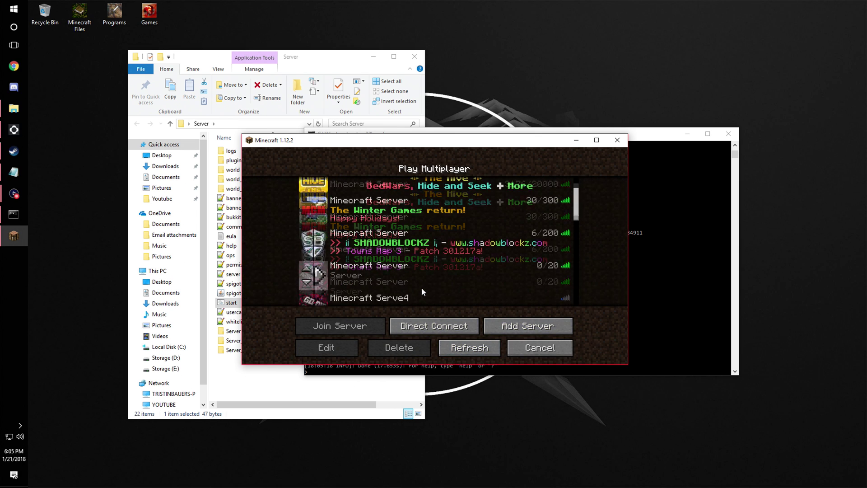
pyautogui.doubleClick(407, 262)
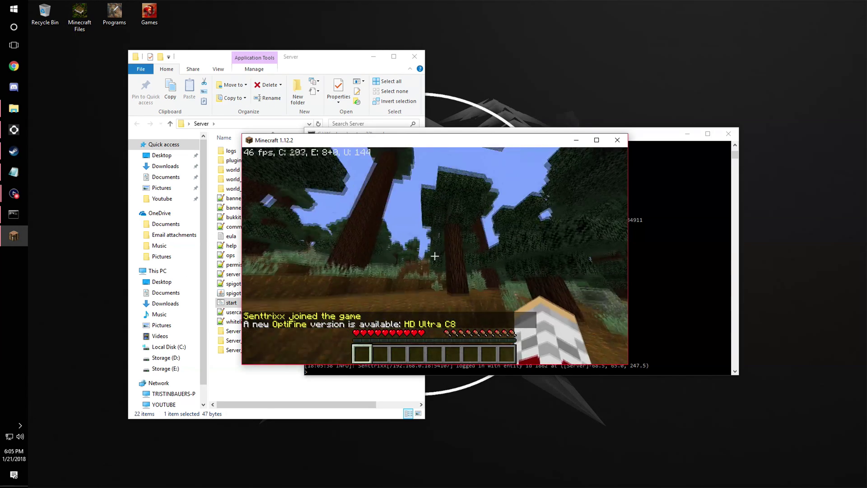
# Step: Maximize the game, check the inventory, and walk through the forest toward the lake
pyautogui.press('e')
pyautogui.click(596, 140)
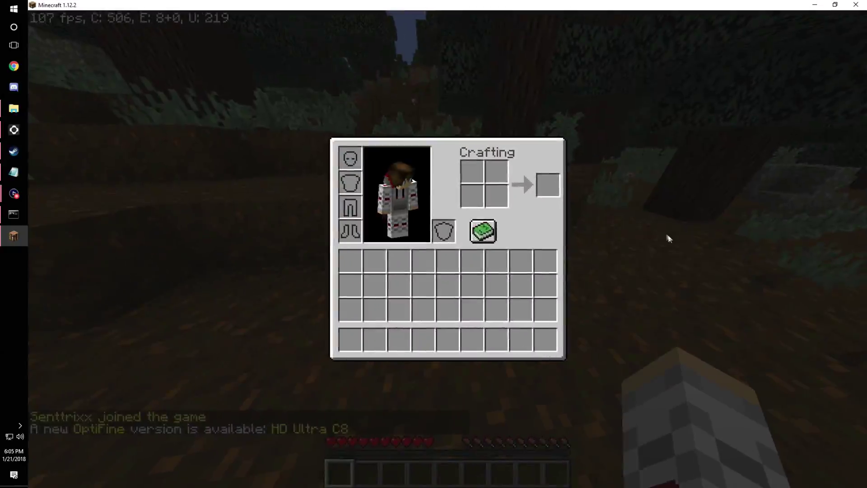
pyautogui.press('e')
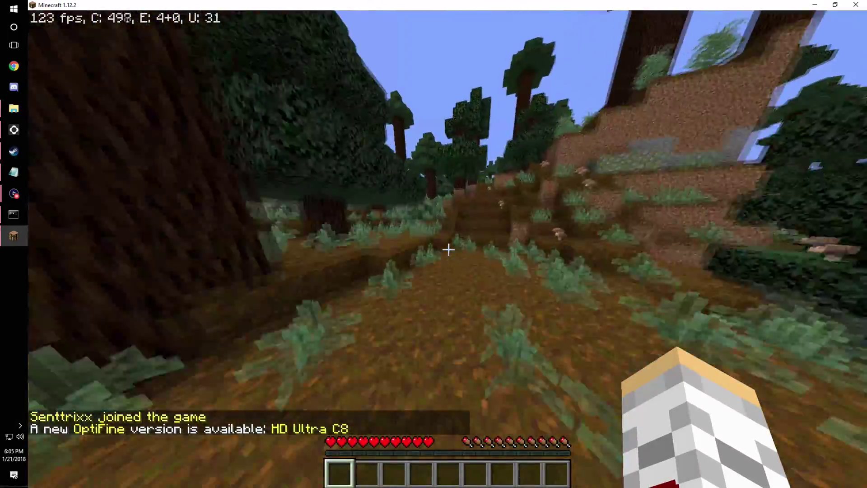
pyautogui.press('w')
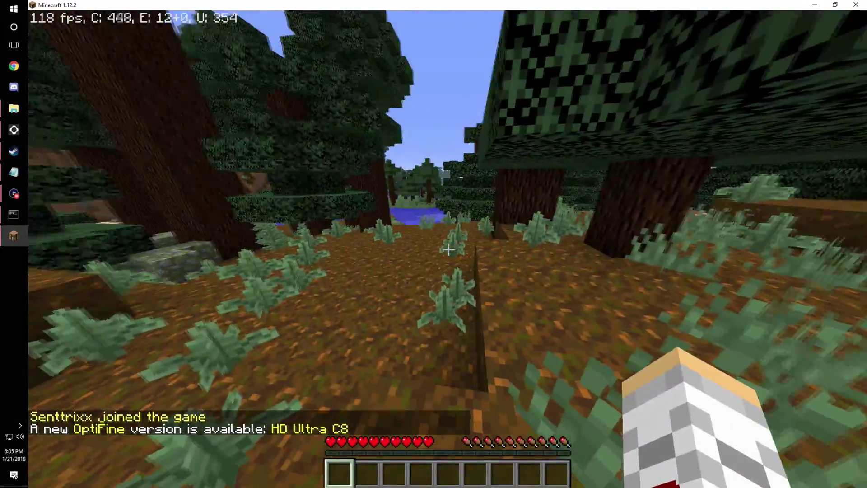
pyautogui.press('w')
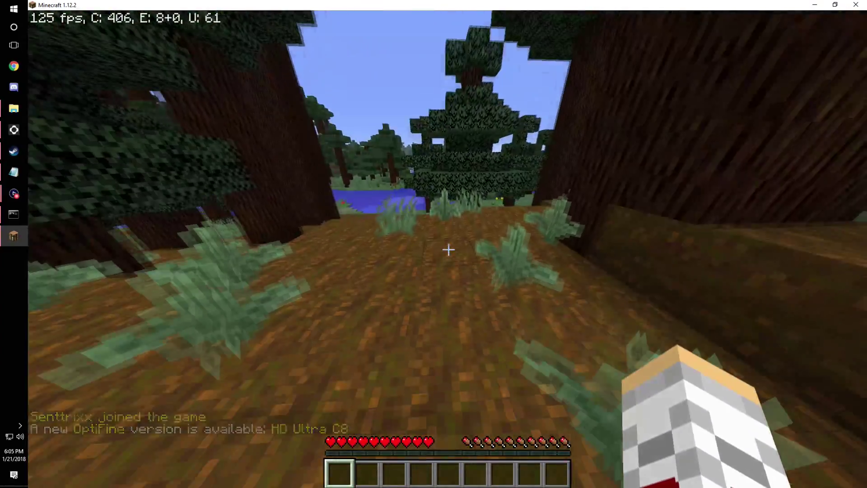
pyautogui.press('e')
pyautogui.press('e')
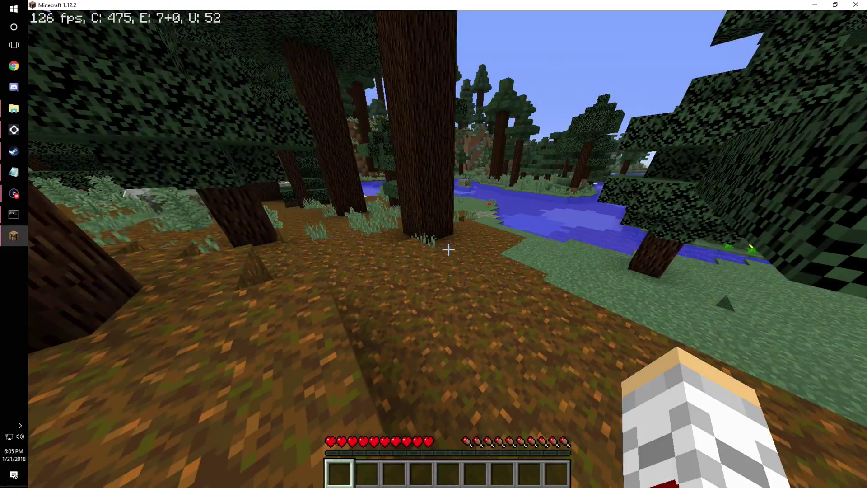
pyautogui.press('e')
# Step: Broadcast 'say hi' from the server console
pyautogui.hotkey('alt', 'Tab')
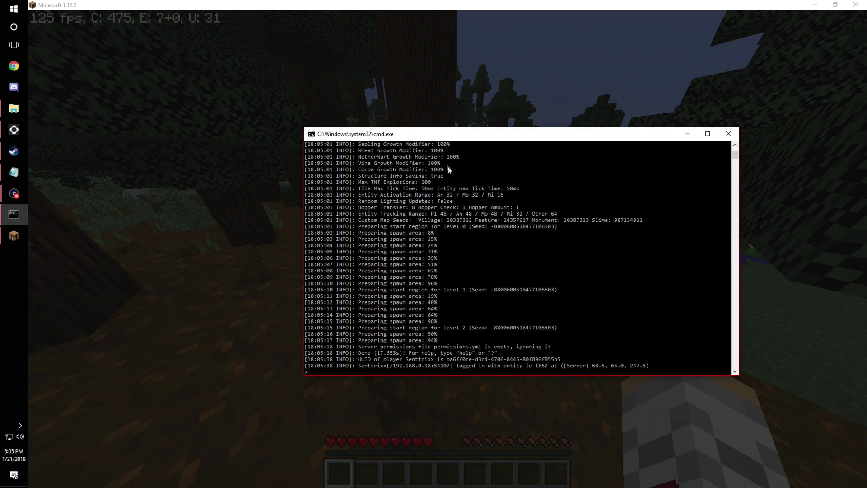
pyautogui.moveTo(463, 131); pyautogui.dragTo(514, 93)
pyautogui.click(525, 257)
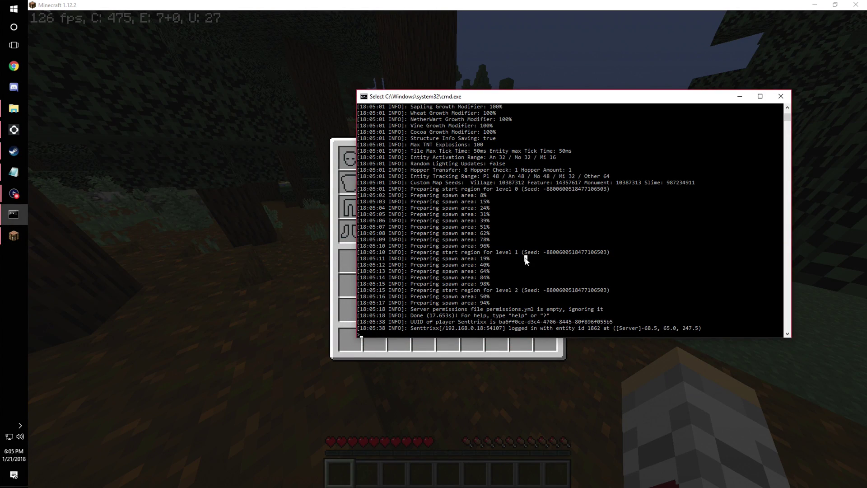
pyautogui.write('say hi')
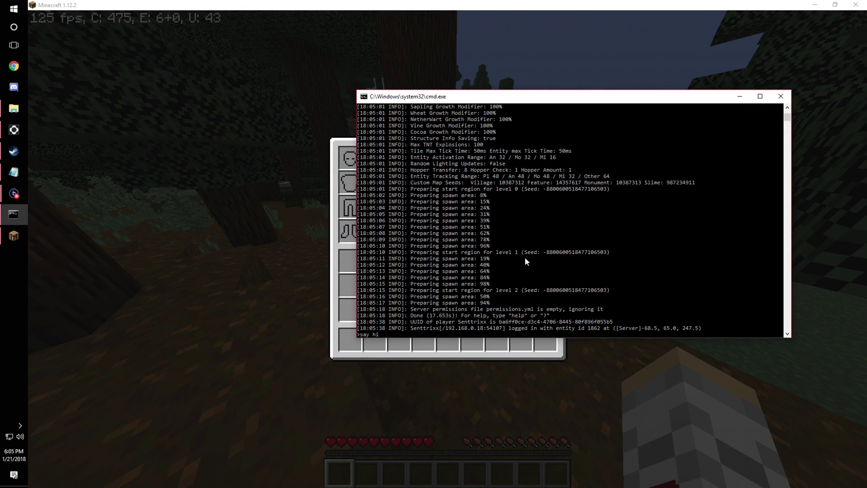
pyautogui.press('Return')
# Step: Back in Minecraft, close the inventory and walk to the river edge and into the forest
pyautogui.hotkey('alt', 'Tab')
pyautogui.press('e')
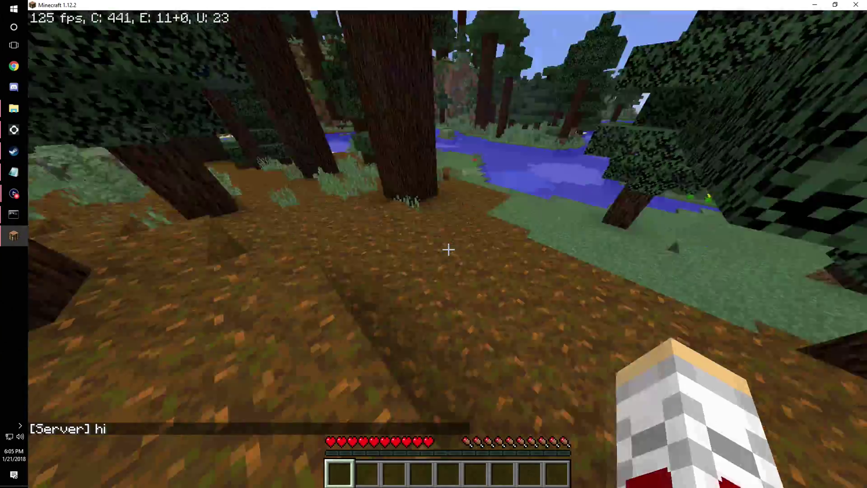
pyautogui.press('w')
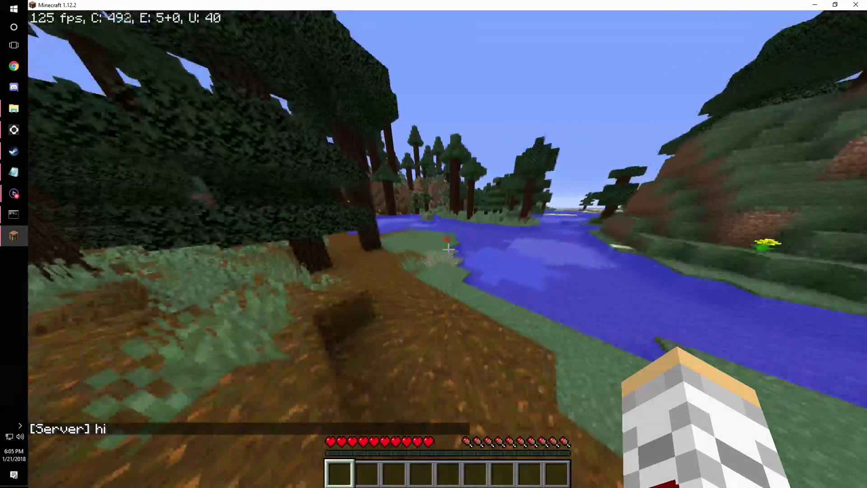
pyautogui.press('w')
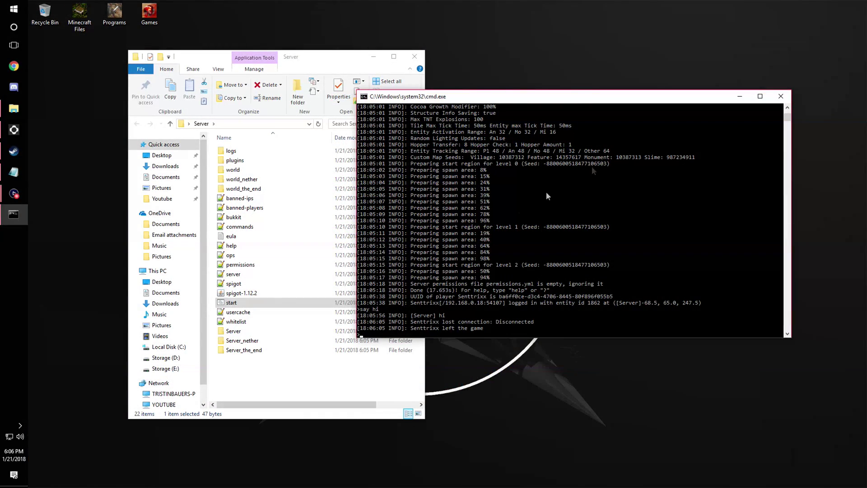
# Step: Select some server log lines, then launch Command Prompt from Start search with 'cmd'
pyautogui.moveTo(567, 231); pyautogui.dragTo(523, 253)
pyautogui.scroll(3, 491, 205)
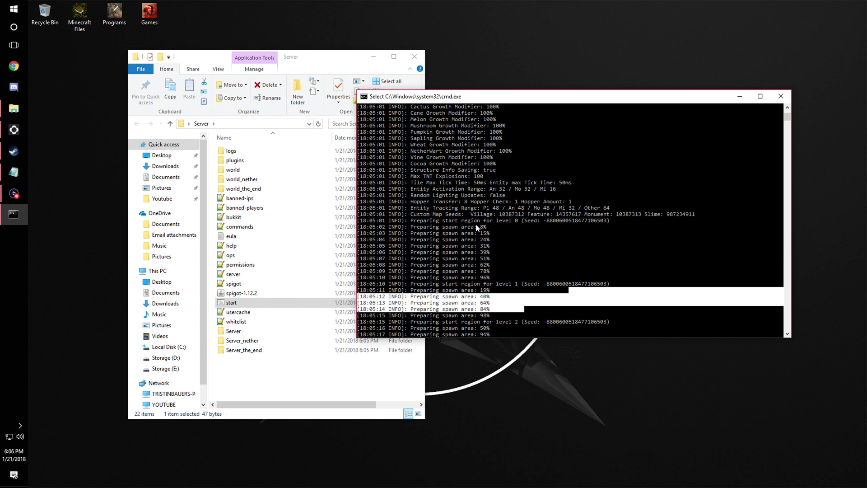
pyautogui.click(14, 9)
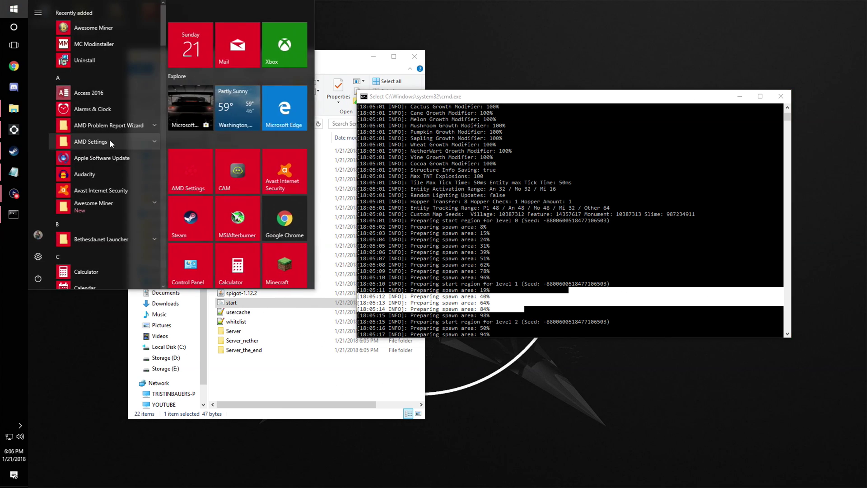
pyautogui.write('cmd')
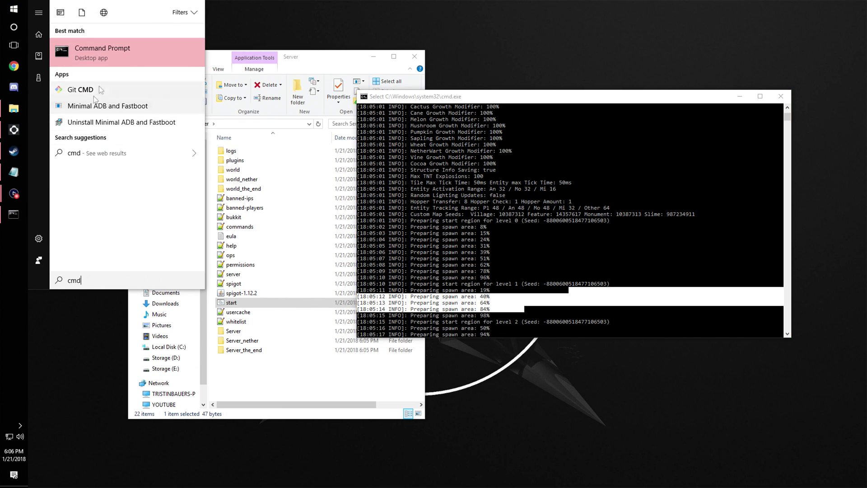
pyautogui.click(114, 56)
# Step: Run ipconfig, copy the default gateway 192.168.0.1, and close Command Prompt
pyautogui.click(245, 96)
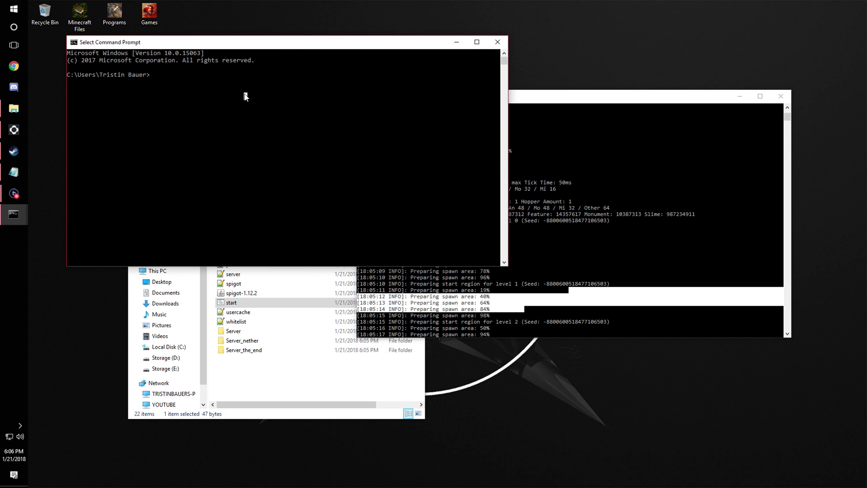
pyautogui.write('ipconfig')
pyautogui.press('Return')
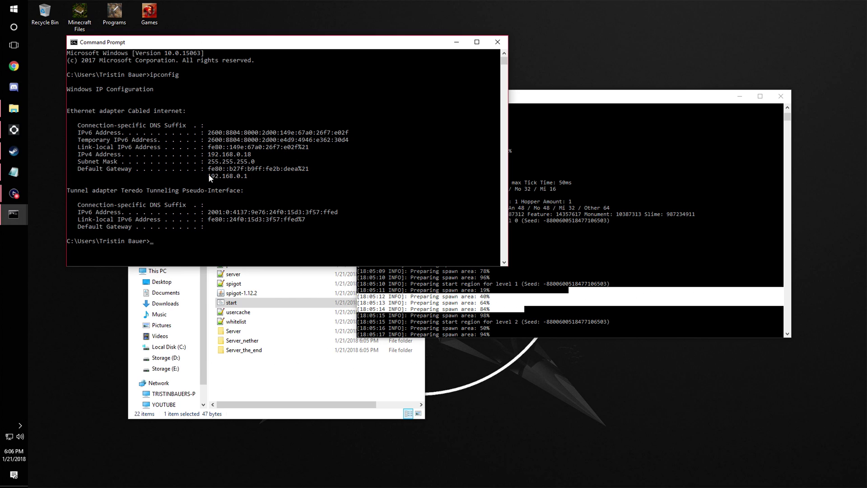
pyautogui.moveTo(207, 176); pyautogui.dragTo(248, 176)
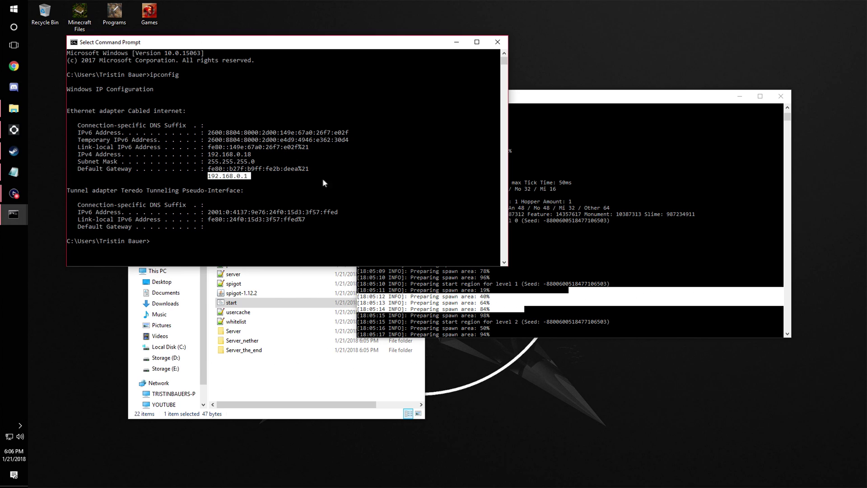
pyautogui.rightClick(338, 180)
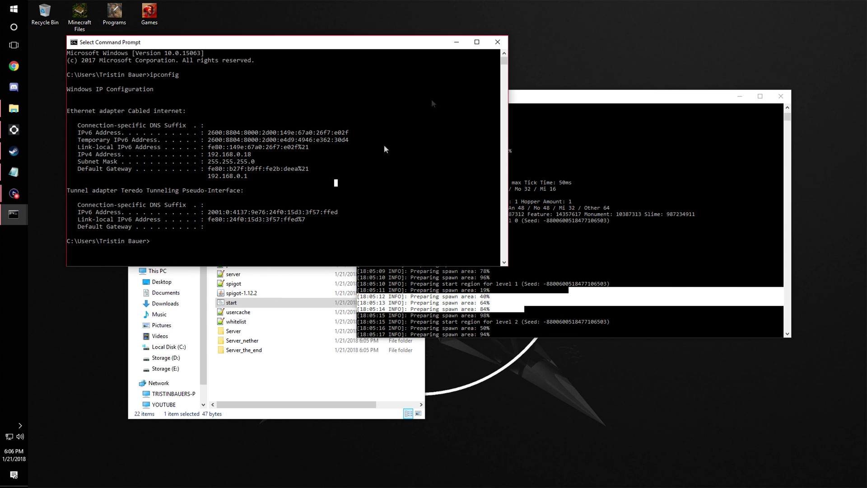
pyautogui.click(497, 42)
# Step: Clear the selection in the server console and launch the web browser
pyautogui.click(538, 316)
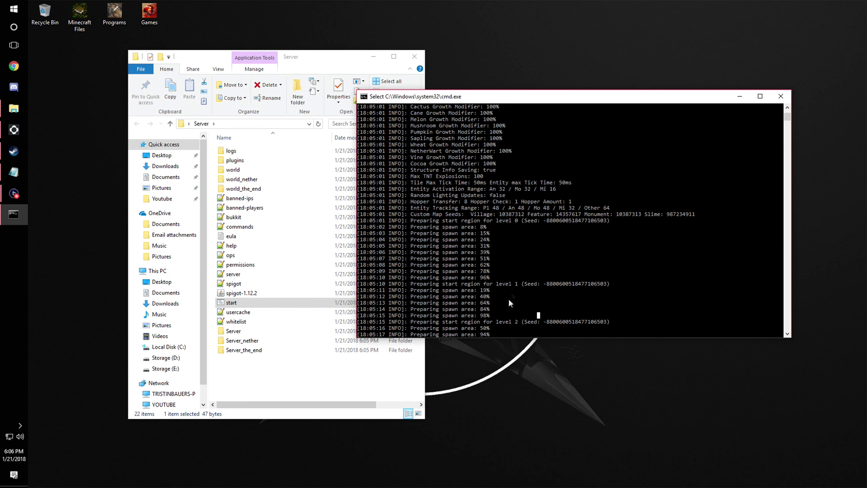
pyautogui.scroll(-4, 508, 299)
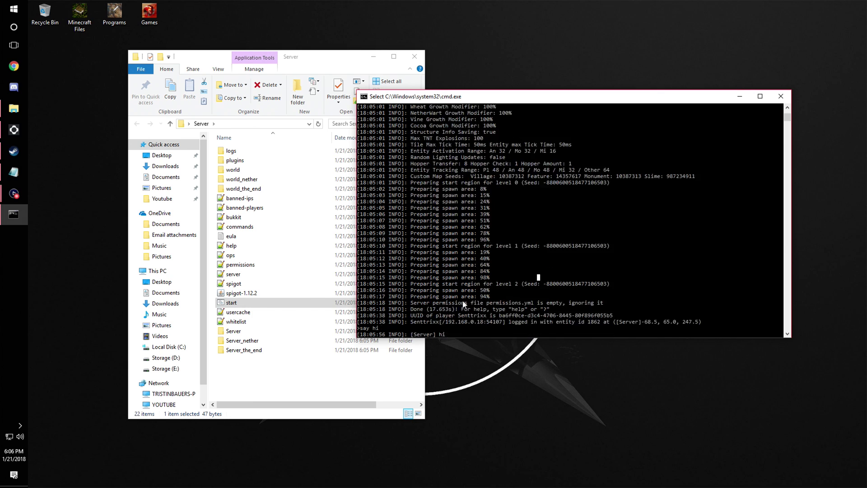
pyautogui.click(13, 66)
# Step: Load whatsmyip.org from Chrome's address bar
pyautogui.click(201, 21)
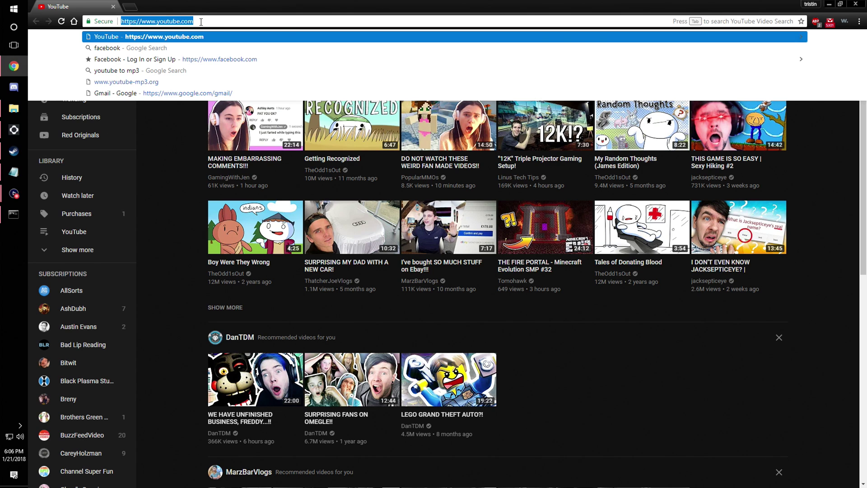
pyautogui.write('whatsmy')
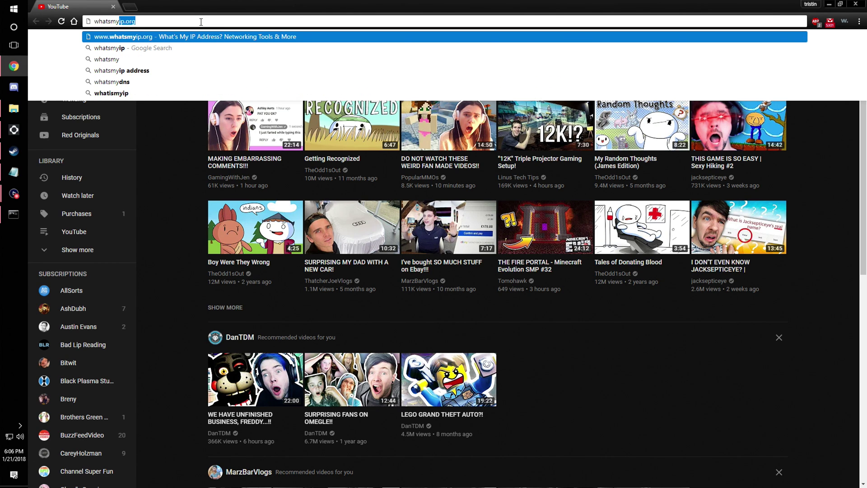
pyautogui.write('ip.o')
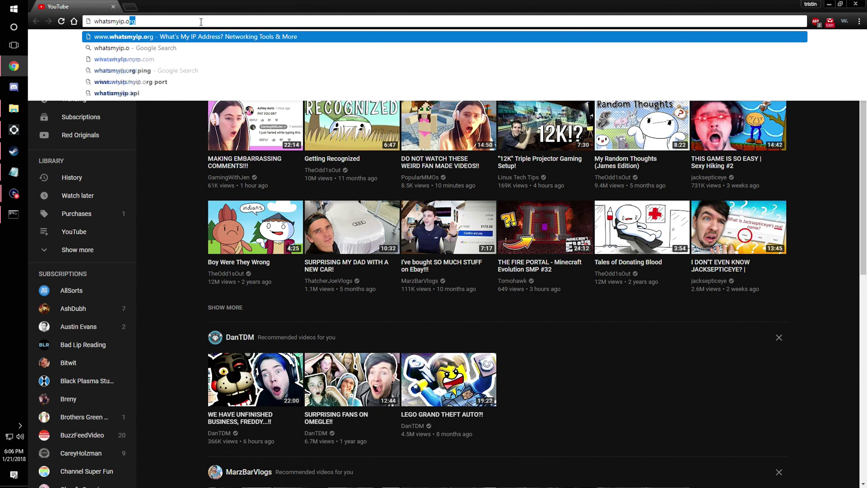
pyautogui.press('Return')
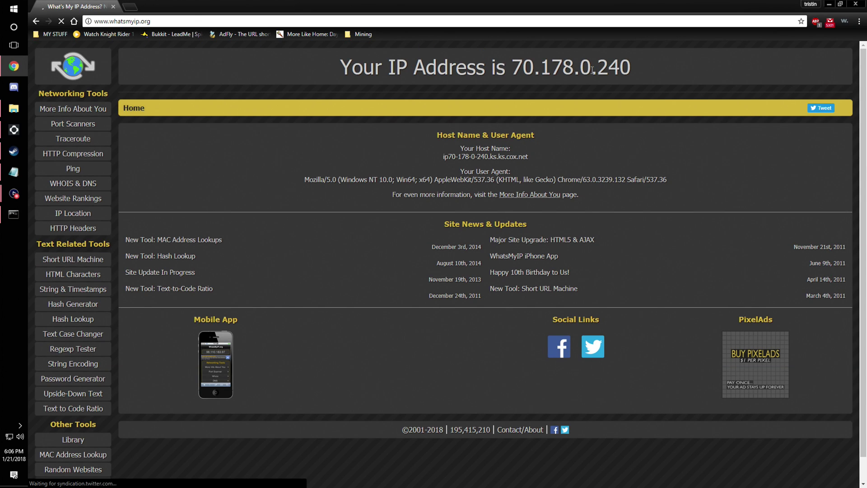
# Step: Highlight the public IP 70.178.0.240, then deselect it and minimize Chrome
pyautogui.moveTo(631, 72); pyautogui.dragTo(527, 81)
pyautogui.tripleClick(517, 84)
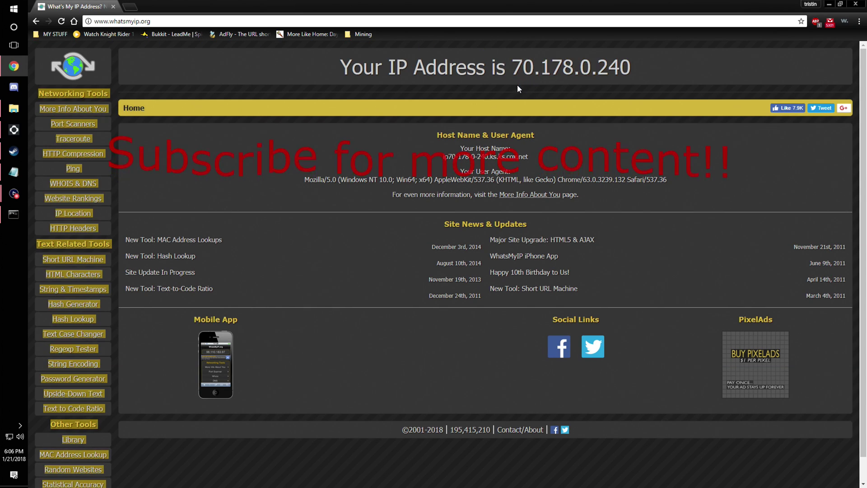
pyautogui.click(518, 68)
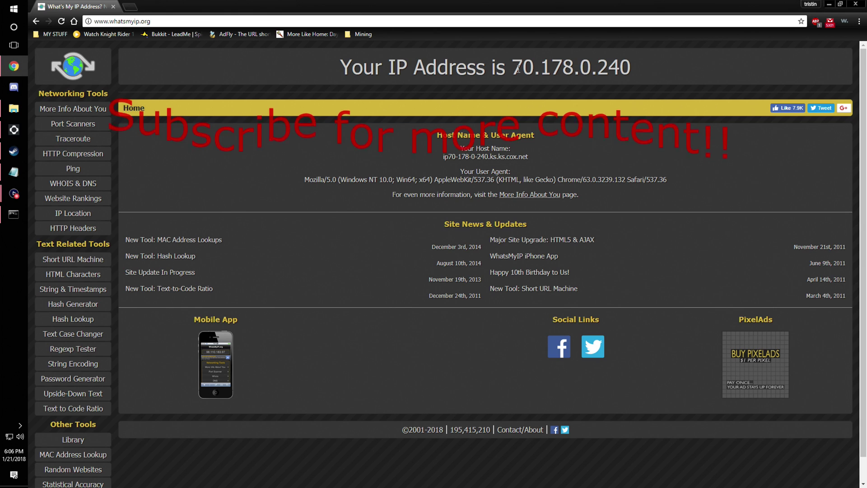
pyautogui.moveTo(631, 68); pyautogui.dragTo(514, 73)
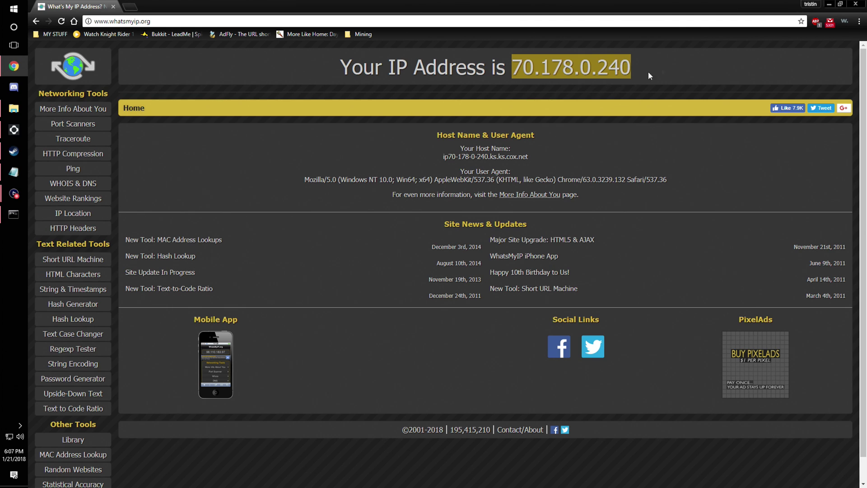
pyautogui.click(597, 70)
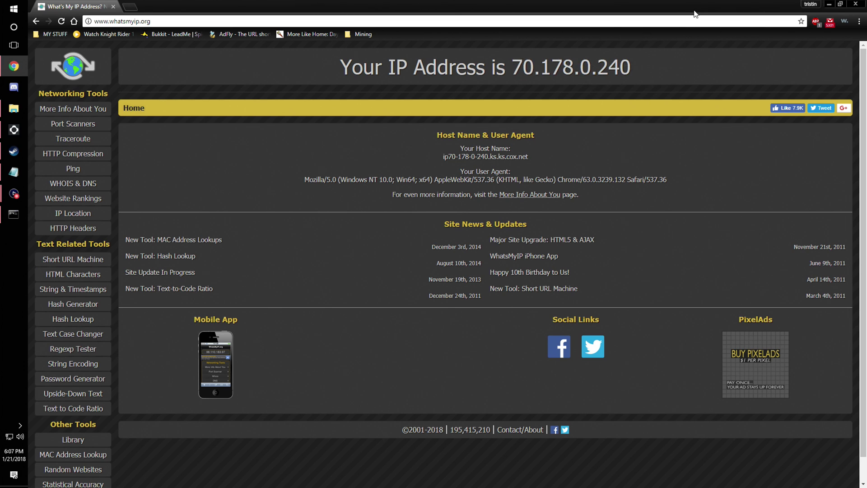
pyautogui.press('super+Down')
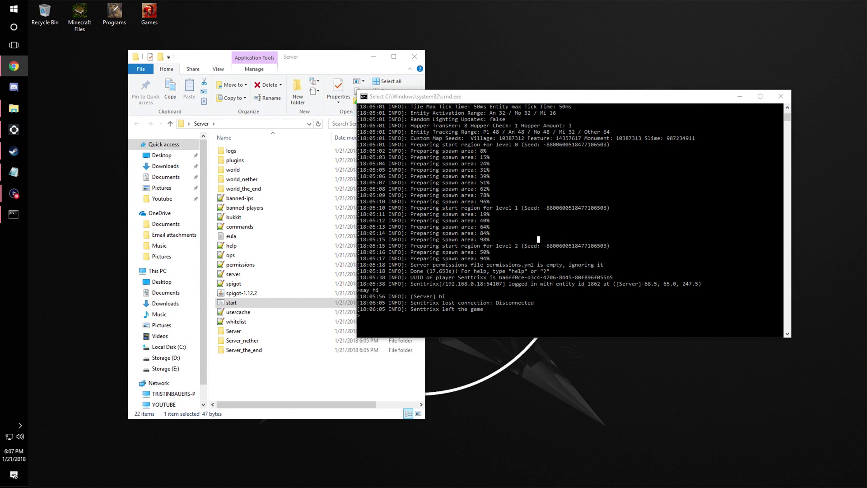
# Step: Drag the site icon onto the desktop to create a What's My IP Address shortcut
pyautogui.moveTo(844, 59); pyautogui.dragTo(634, 60)
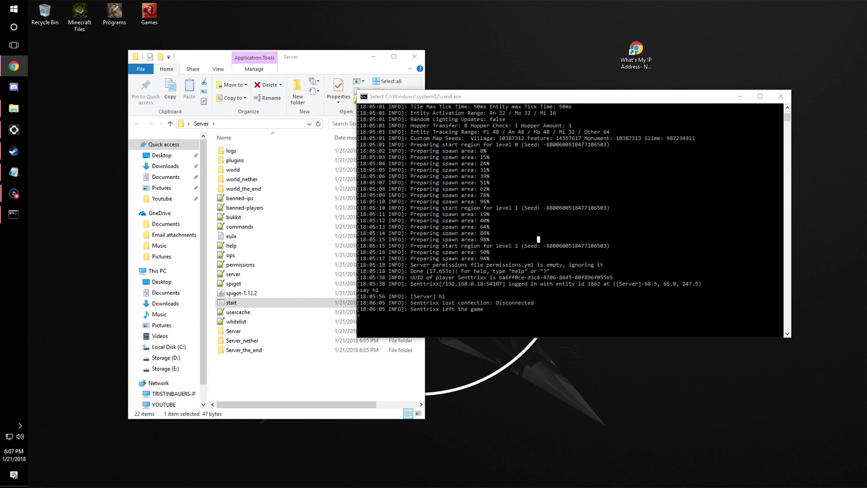